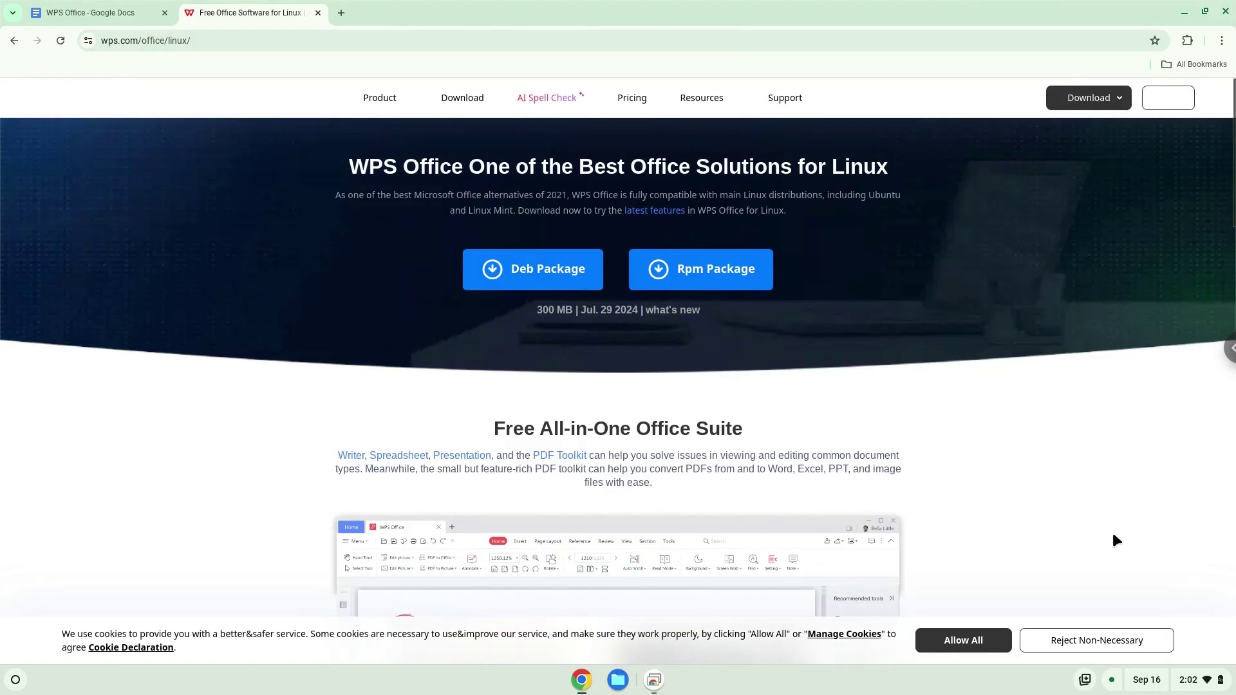
Open the ChromeOS Settings app from the Quick Settings panel
click(1213, 684)
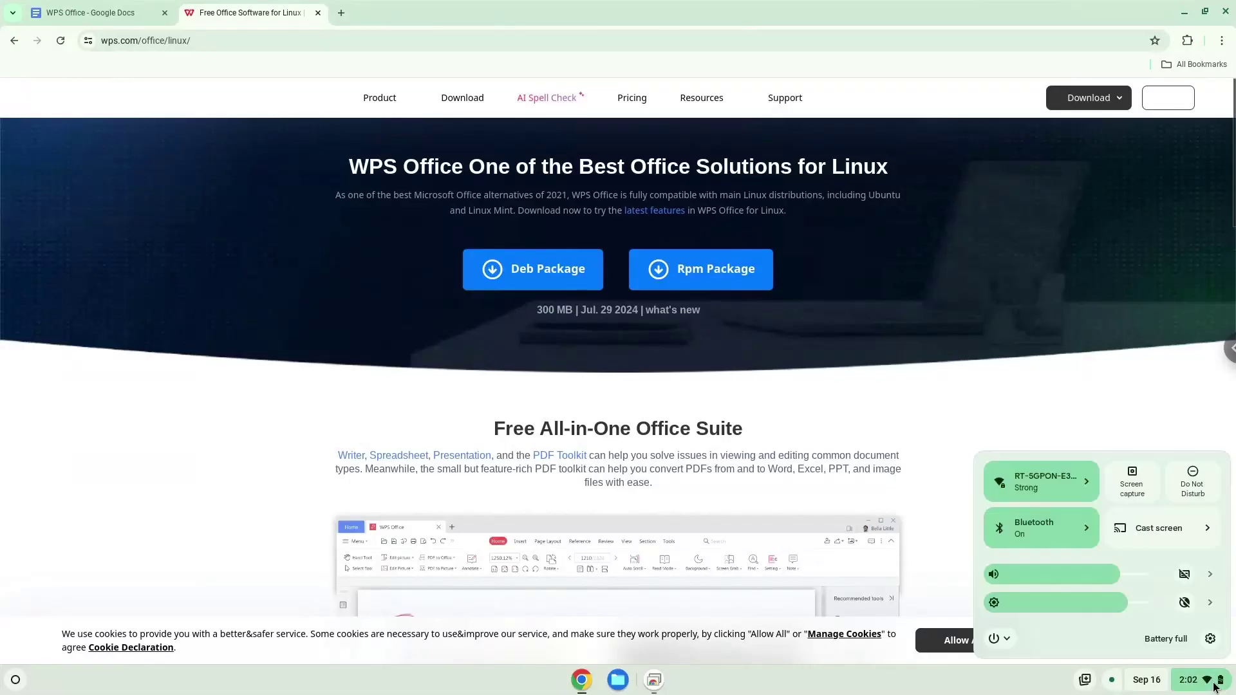
click(1211, 640)
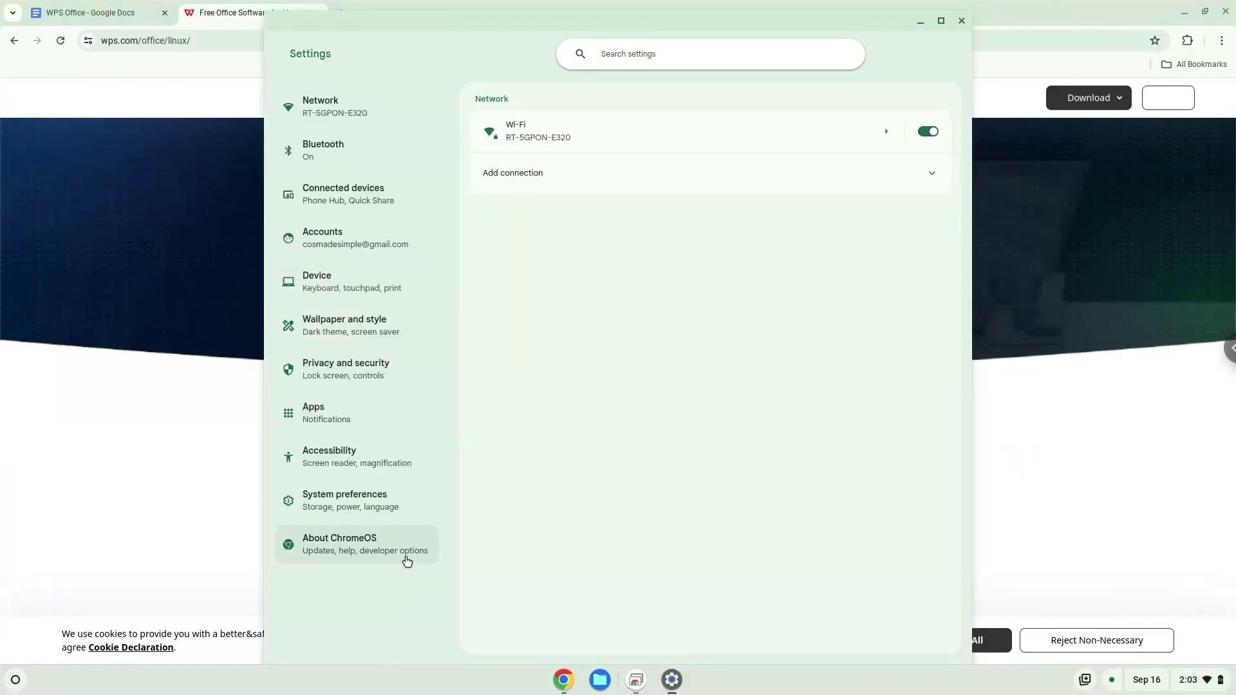
Install the Linux development environment from About ChromeOS, then close Terminal and Settings
click(407, 561)
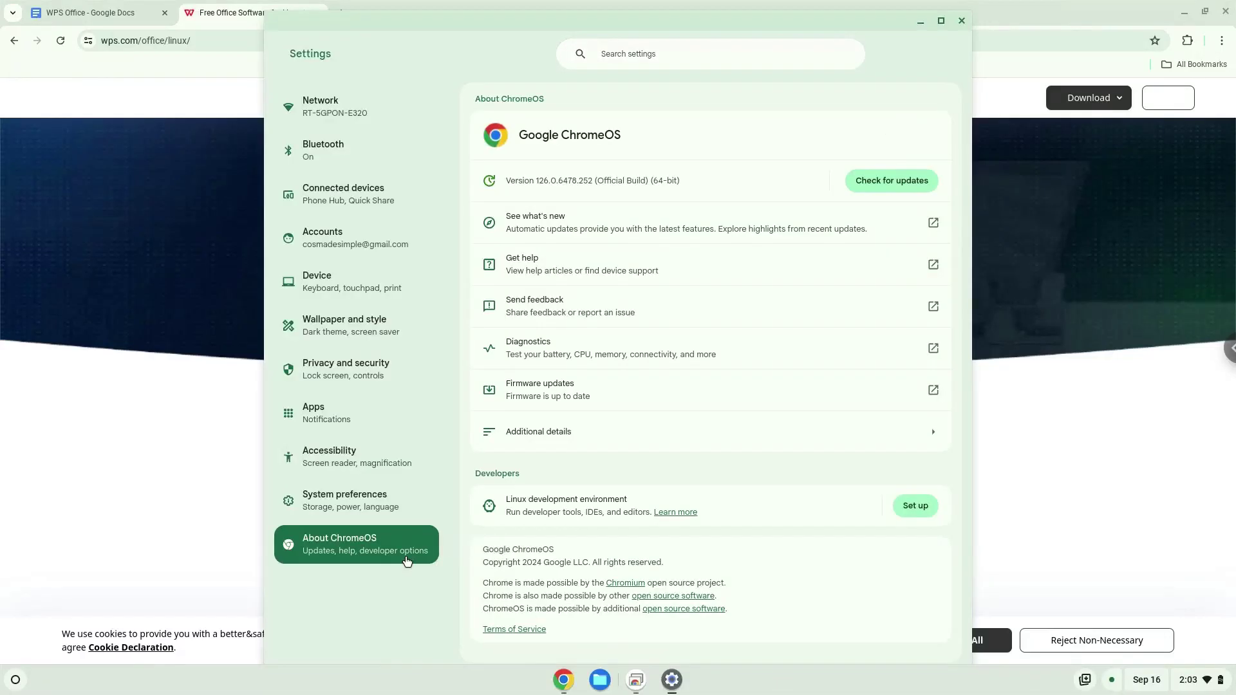
click(911, 506)
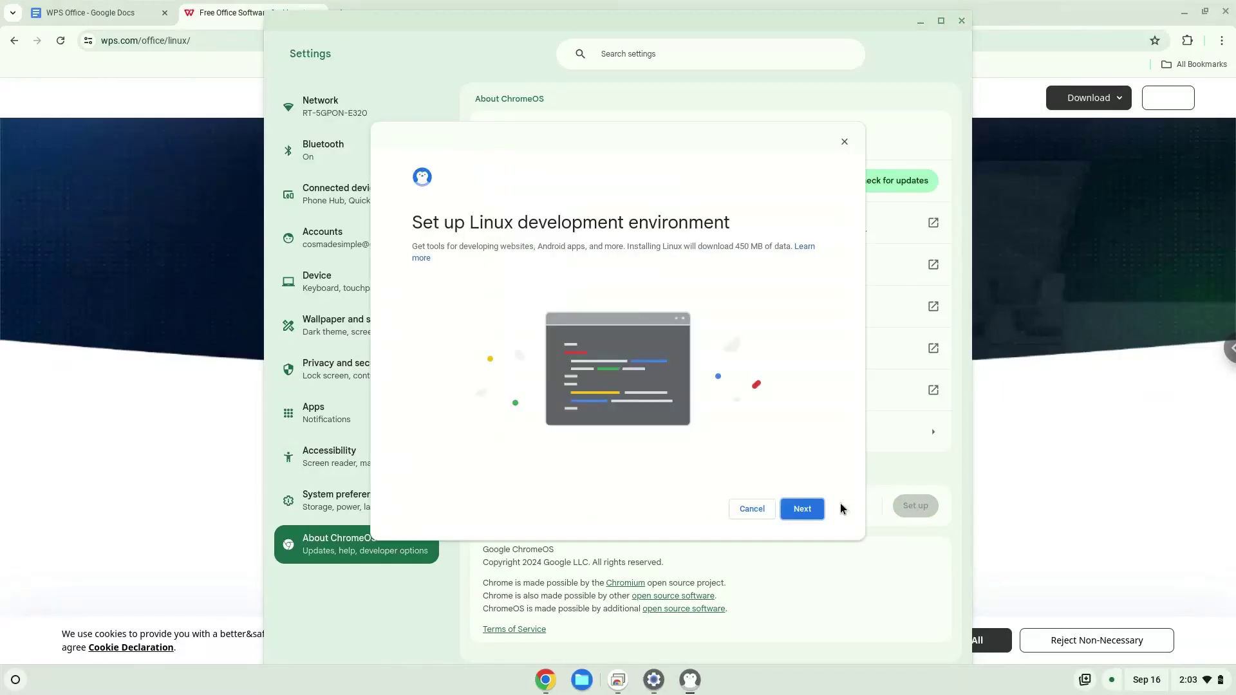
click(802, 509)
click(801, 509)
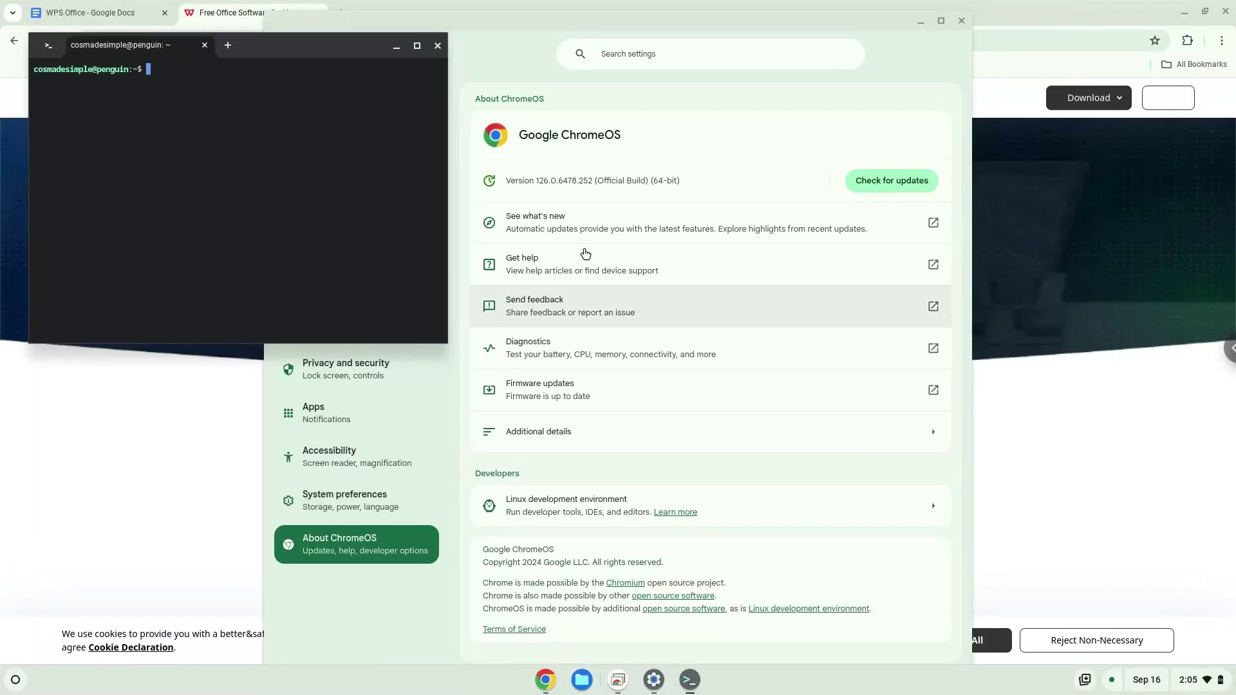
click(439, 47)
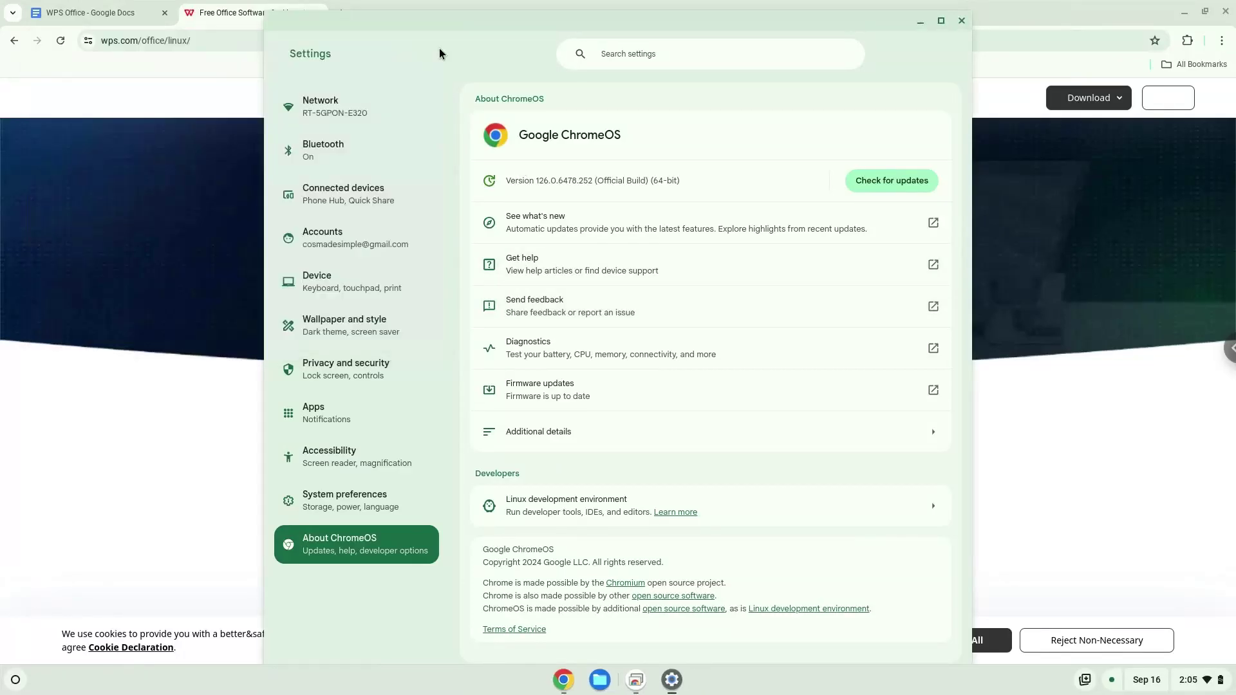
click(962, 21)
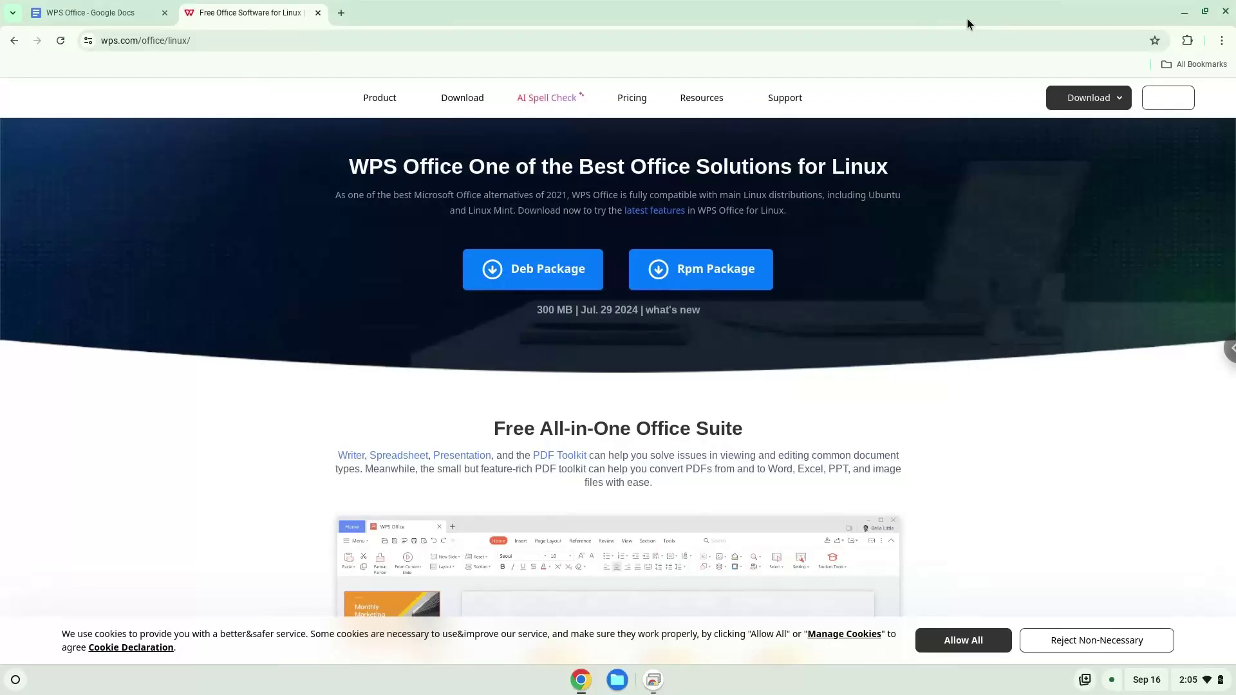
Download the WPS Office Deb package (wps-office_11.1.0.11723.XA_amd64.deb, 304.1 MB)
click(566, 278)
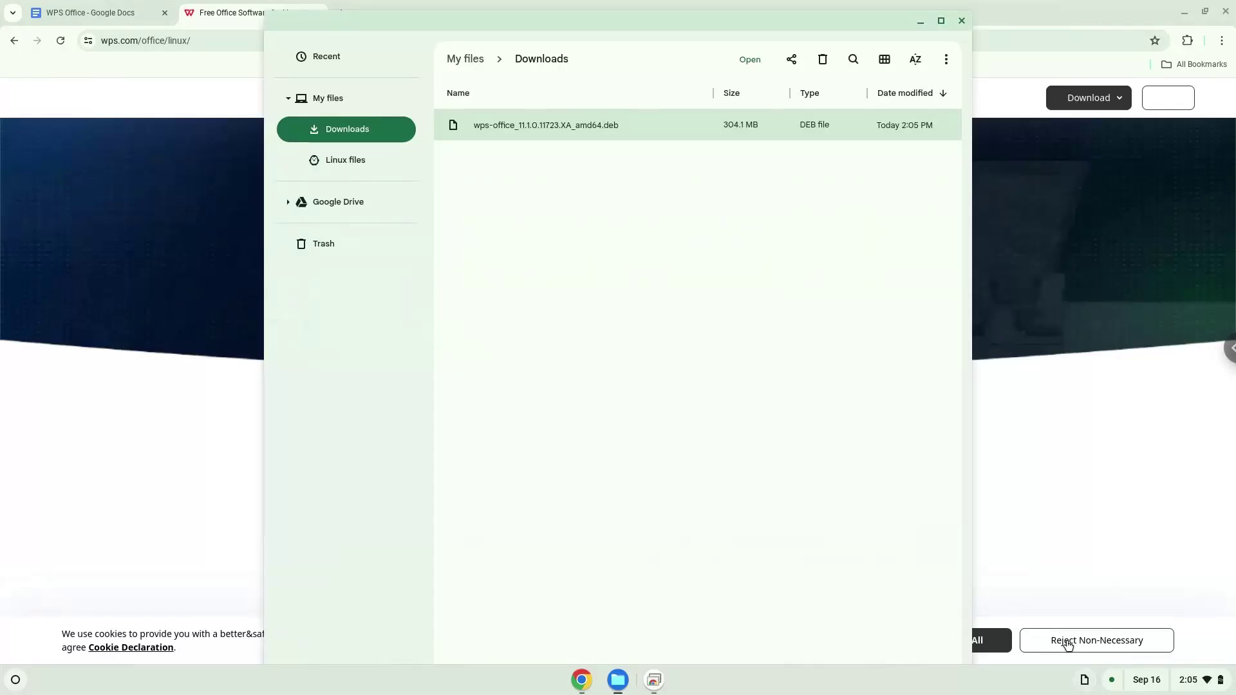
Cut the wps-office .deb file from Downloads and paste it into Linux files
right_click(570, 130)
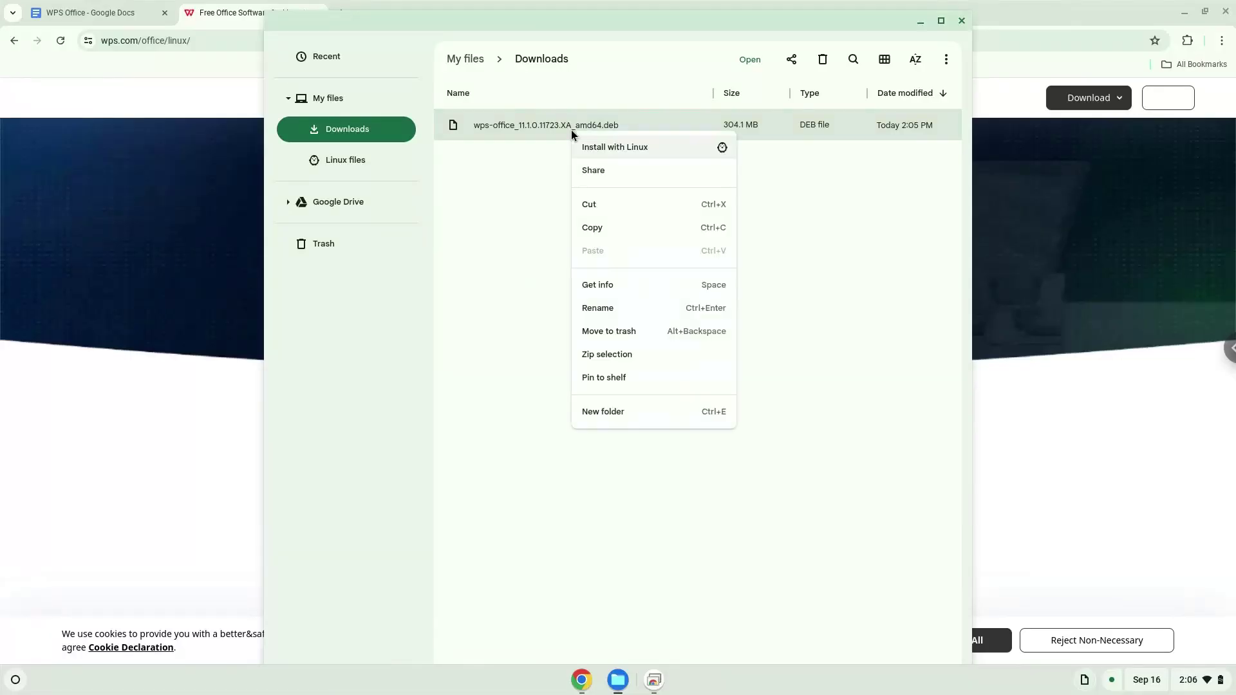
click(602, 206)
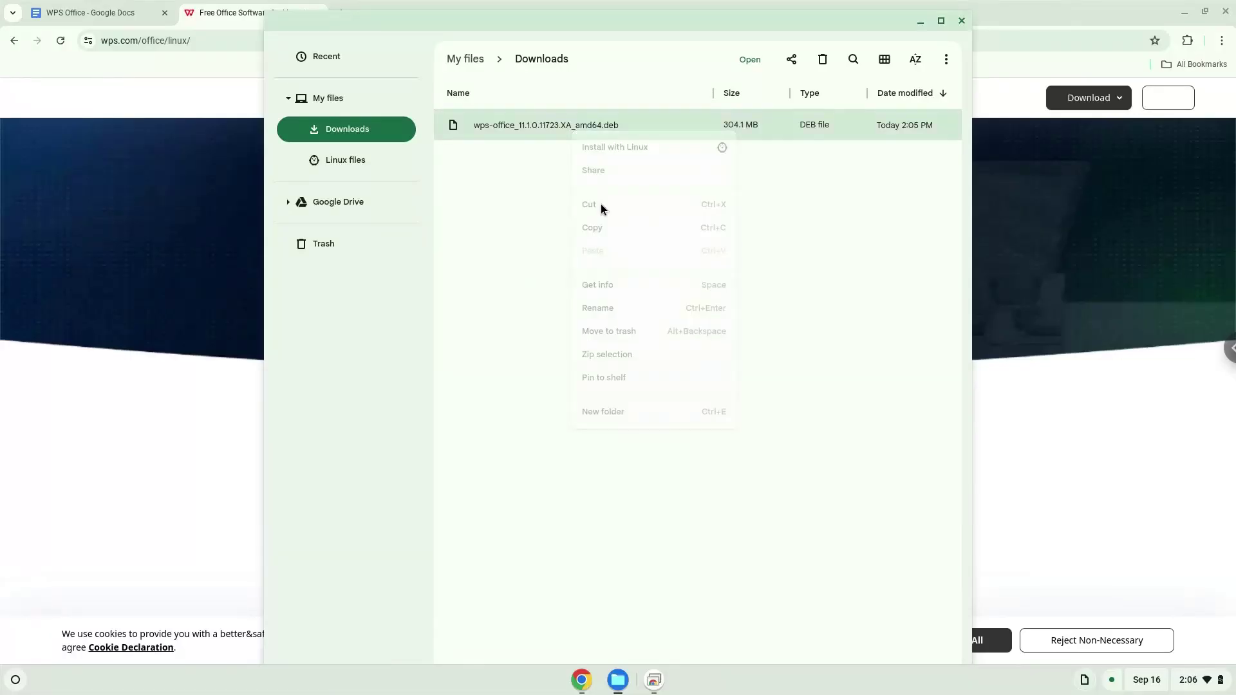
click(369, 166)
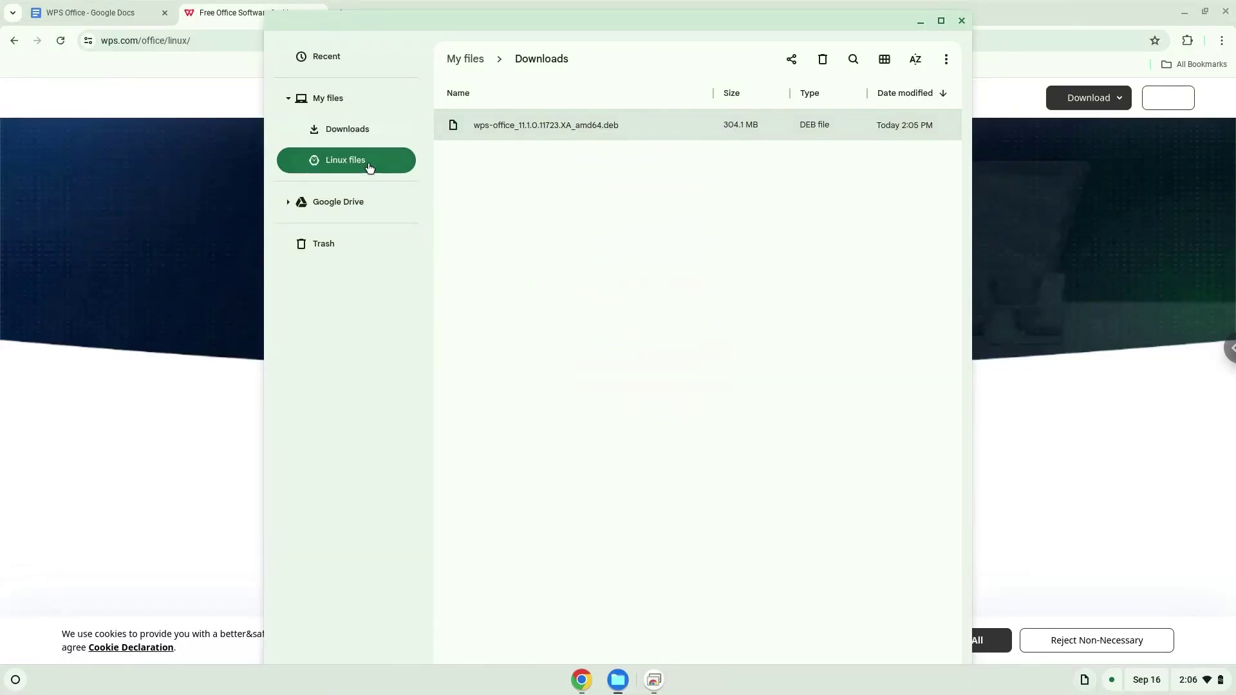
right_click(493, 219)
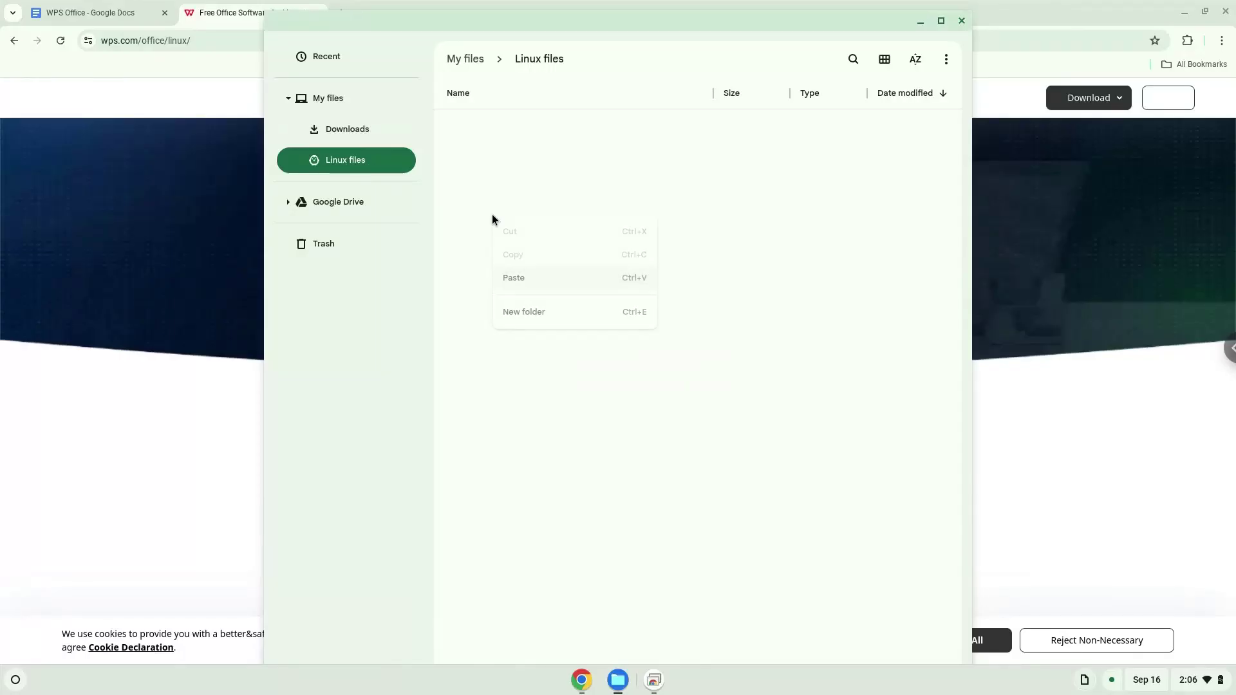
click(528, 278)
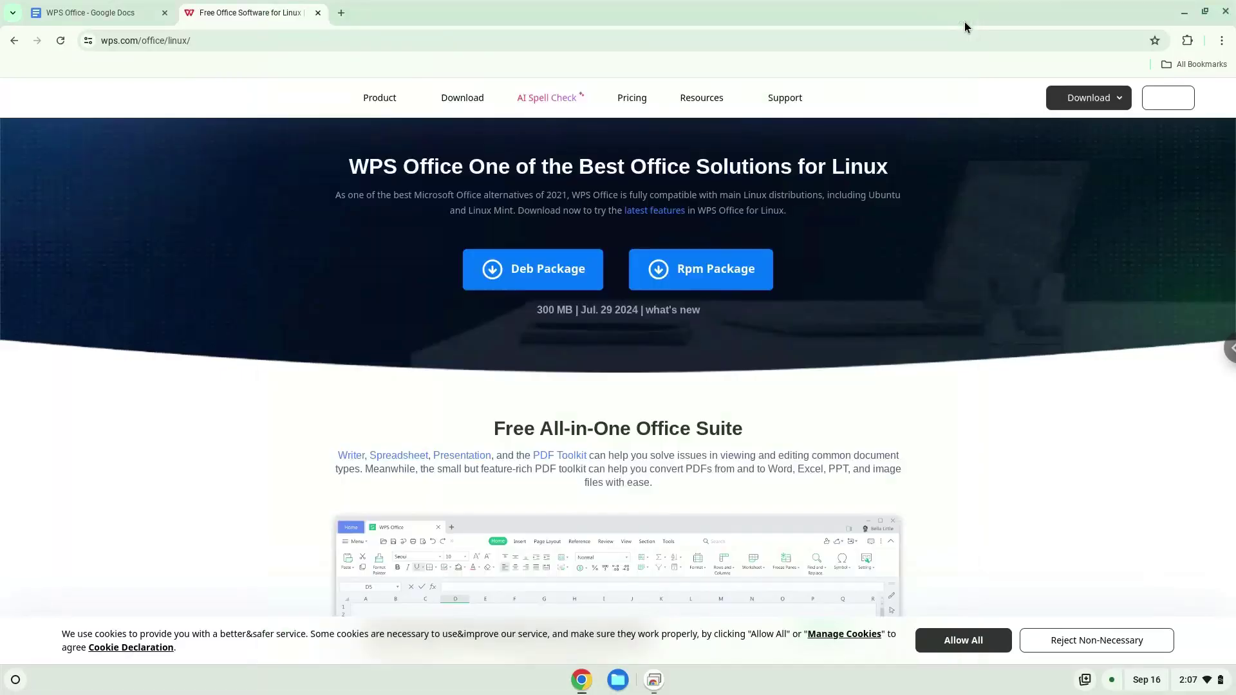
Close Files and copy the 'sudo apt update' line from the WPS Office notes document
click(962, 21)
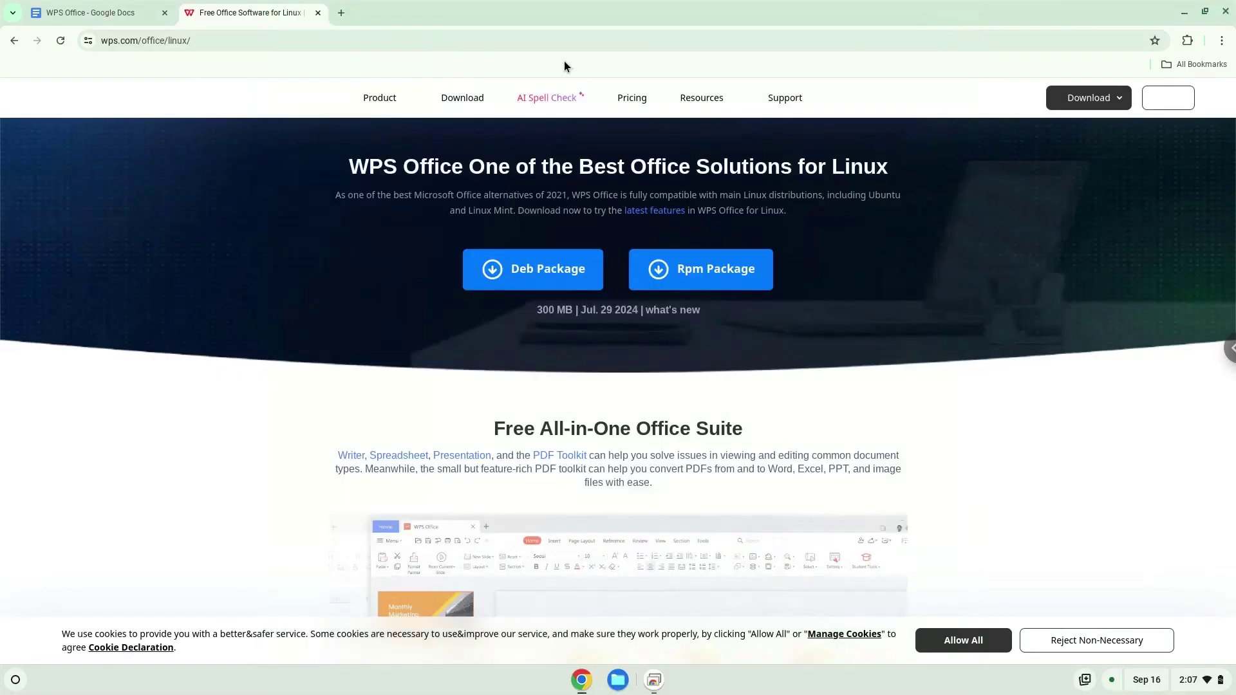
click(110, 18)
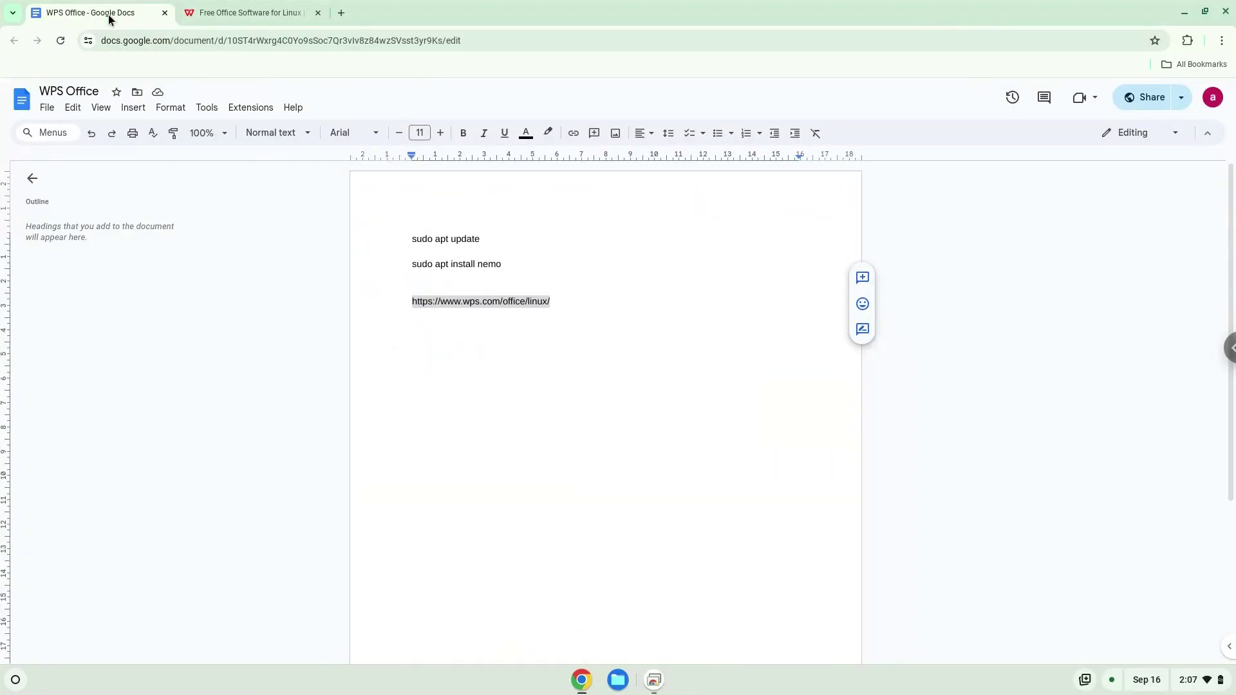
triple_click(437, 234)
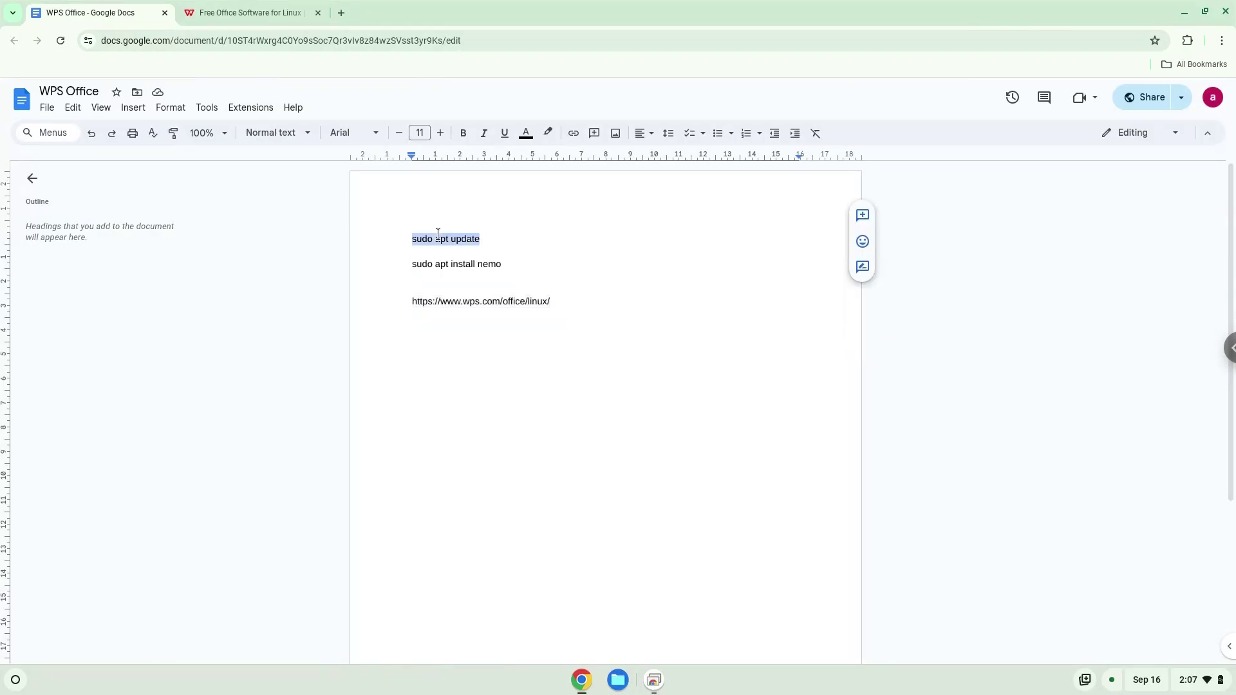
right_click(438, 235)
click(465, 270)
Open a maximized Linux terminal and run the pasted 'sudo apt update' command
click(15, 681)
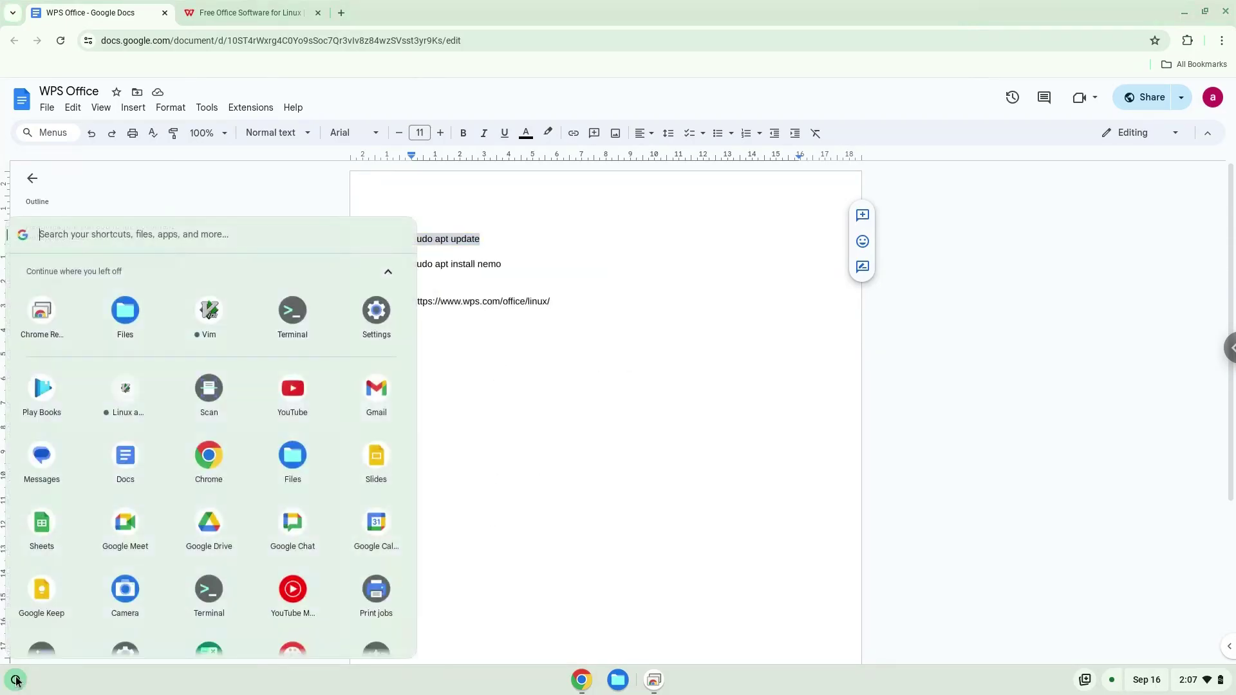
click(288, 327)
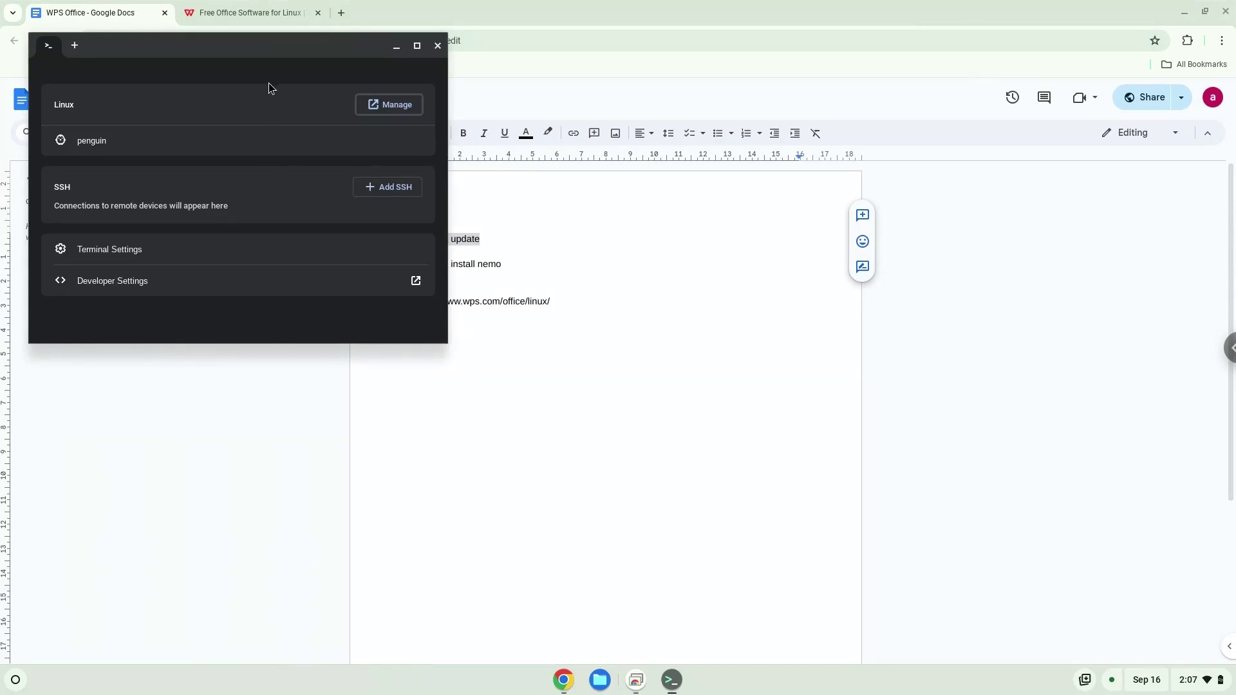
double_click(267, 46)
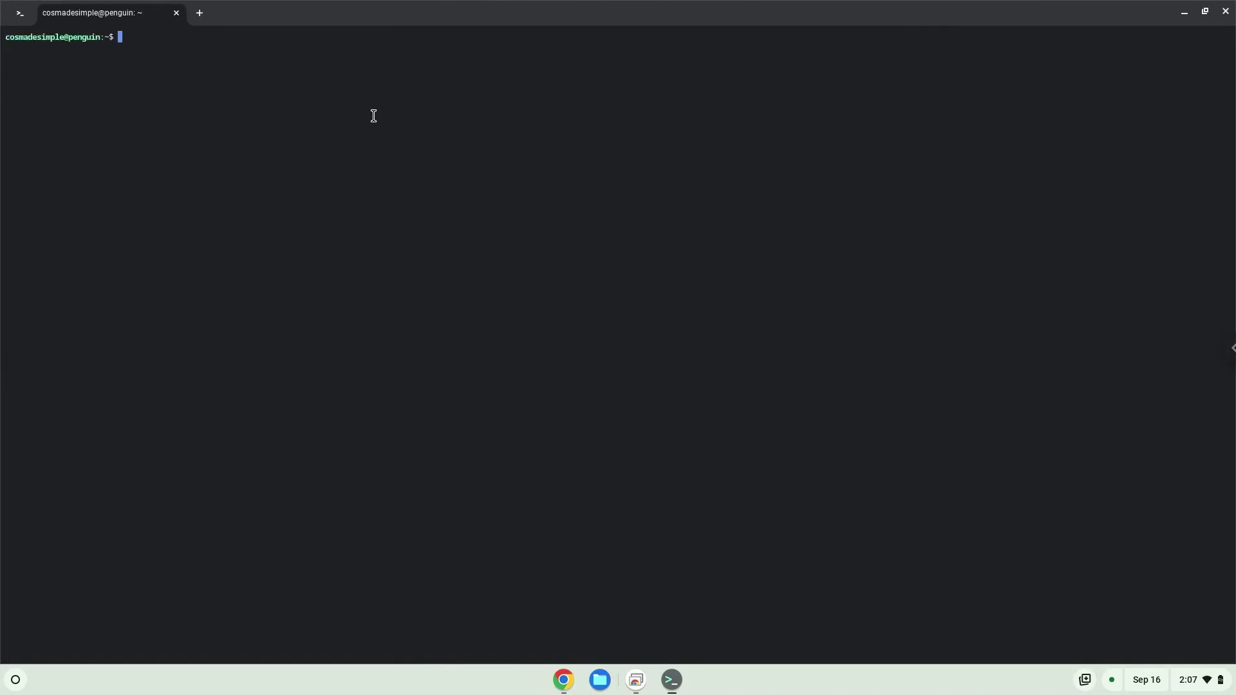
key(ctrl+shift+v)
key(Return)
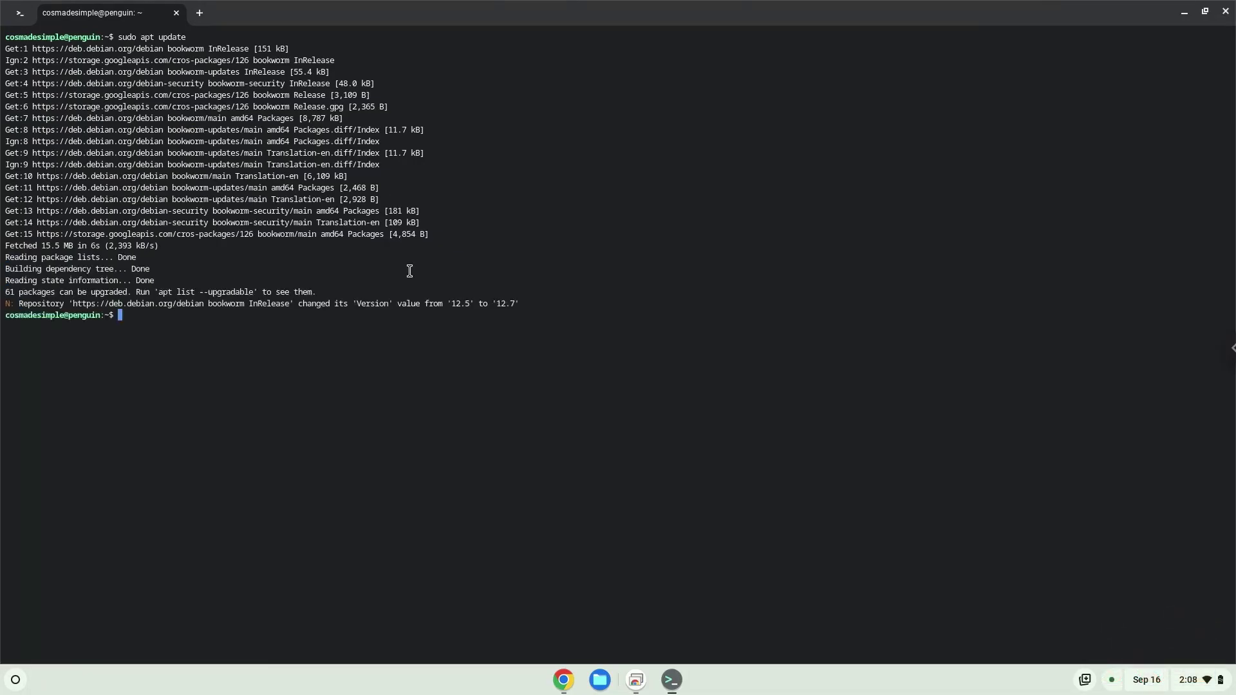
Copy the 'sudo apt install nemo' line from the Google Docs notes
click(563, 679)
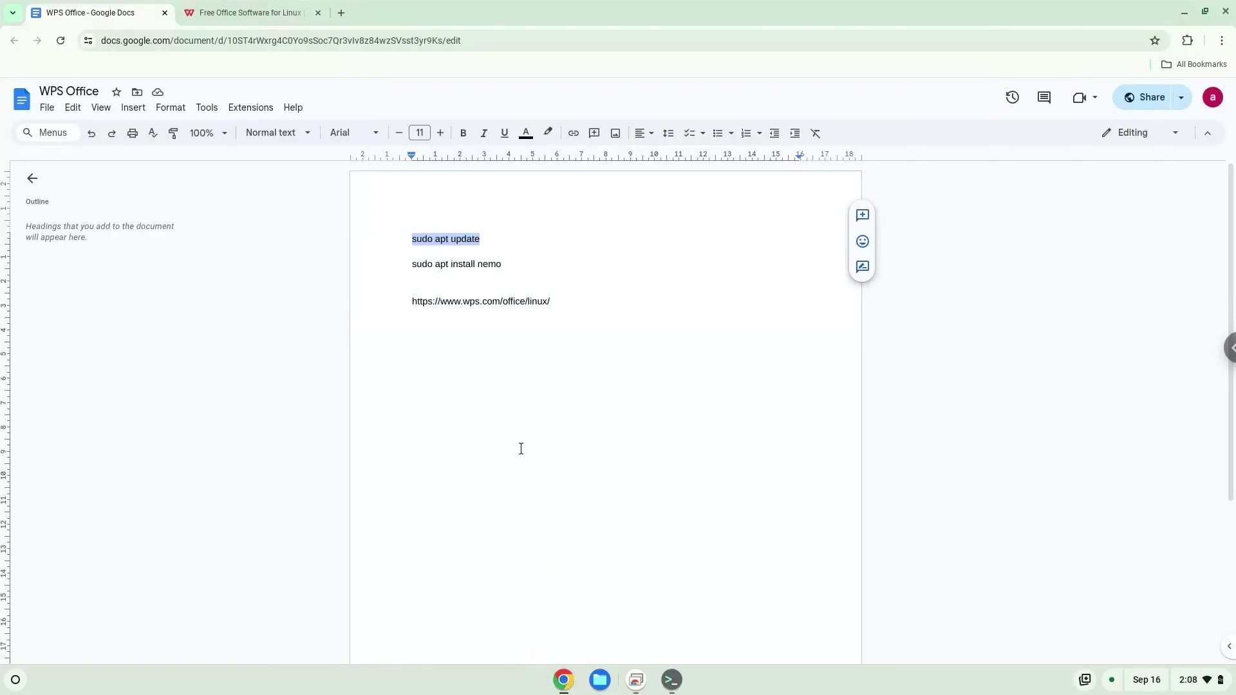
triple_click(465, 264)
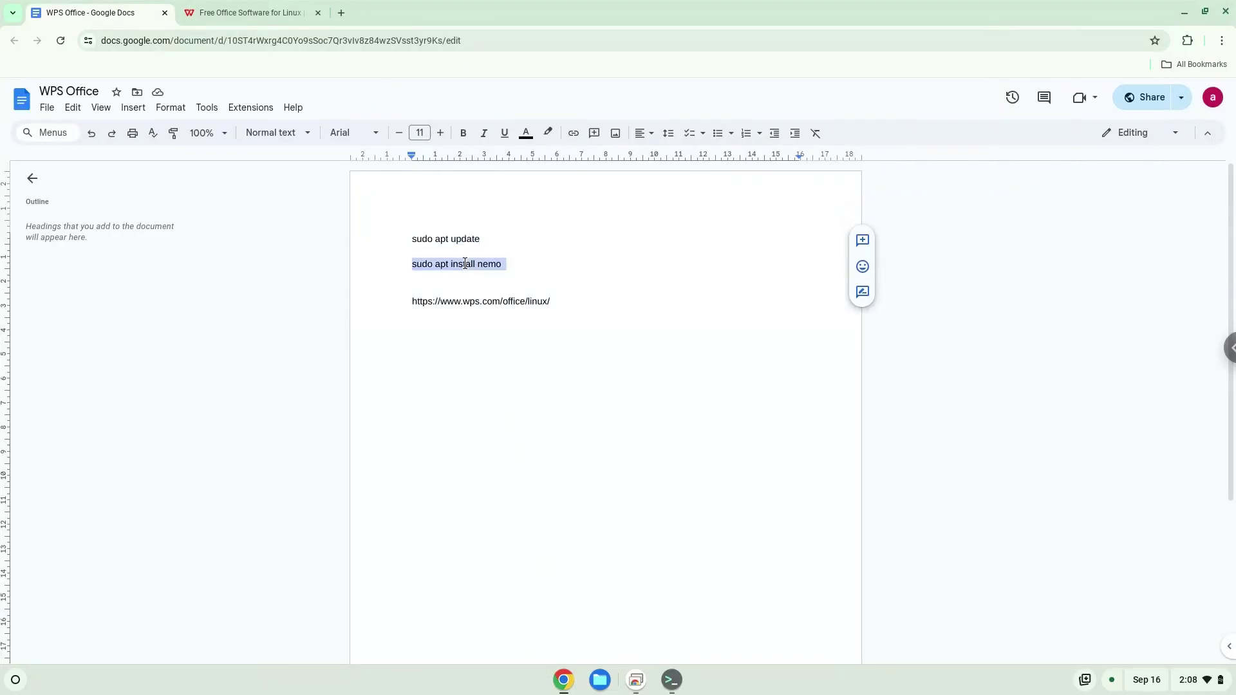
right_click(465, 265)
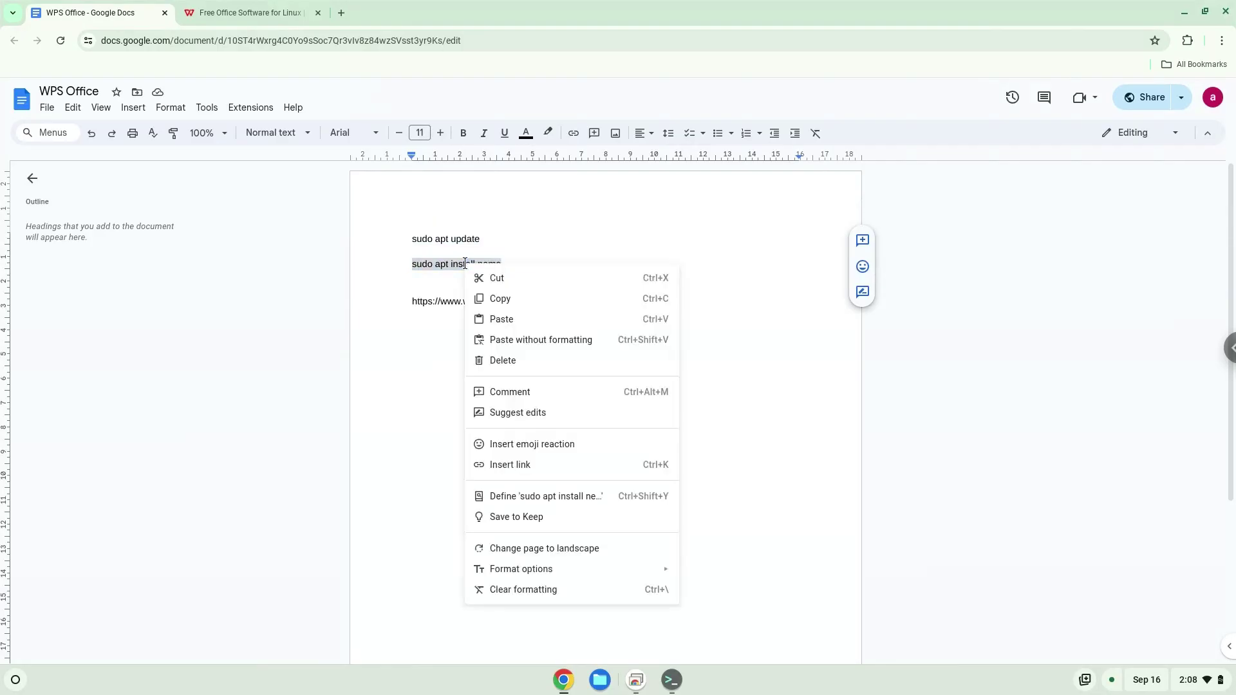
click(501, 298)
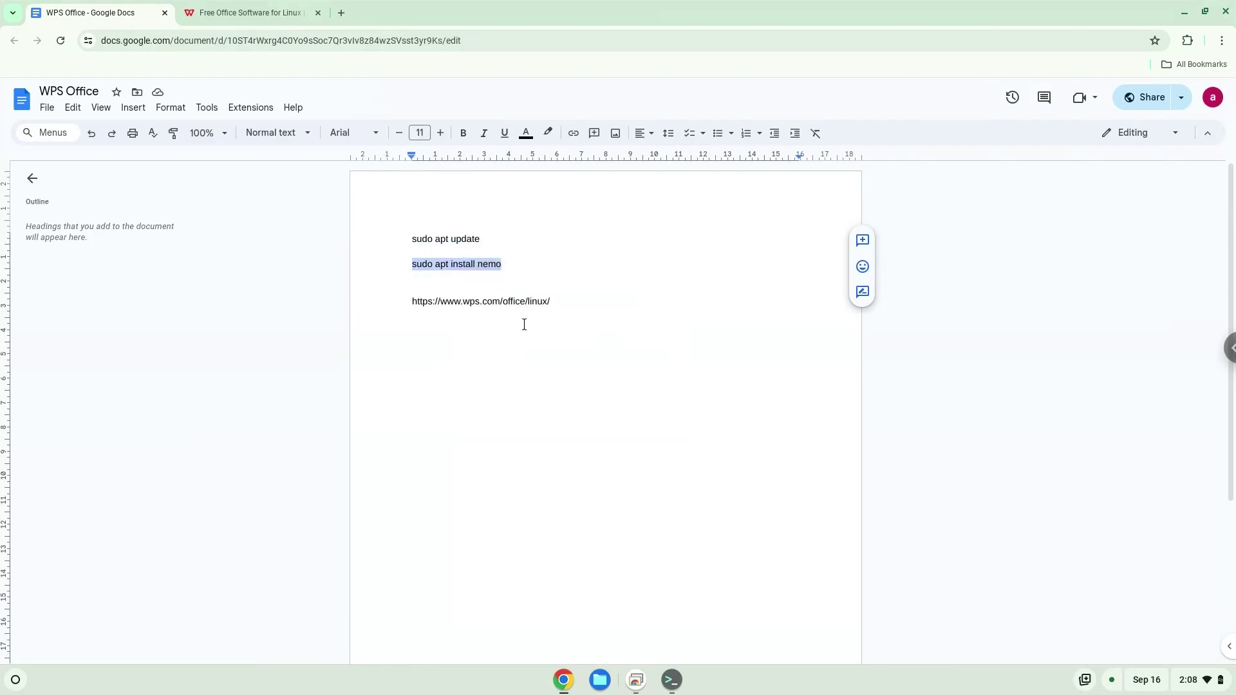
Run 'sudo apt install nemo' in the Terminal and confirm the package download
click(672, 680)
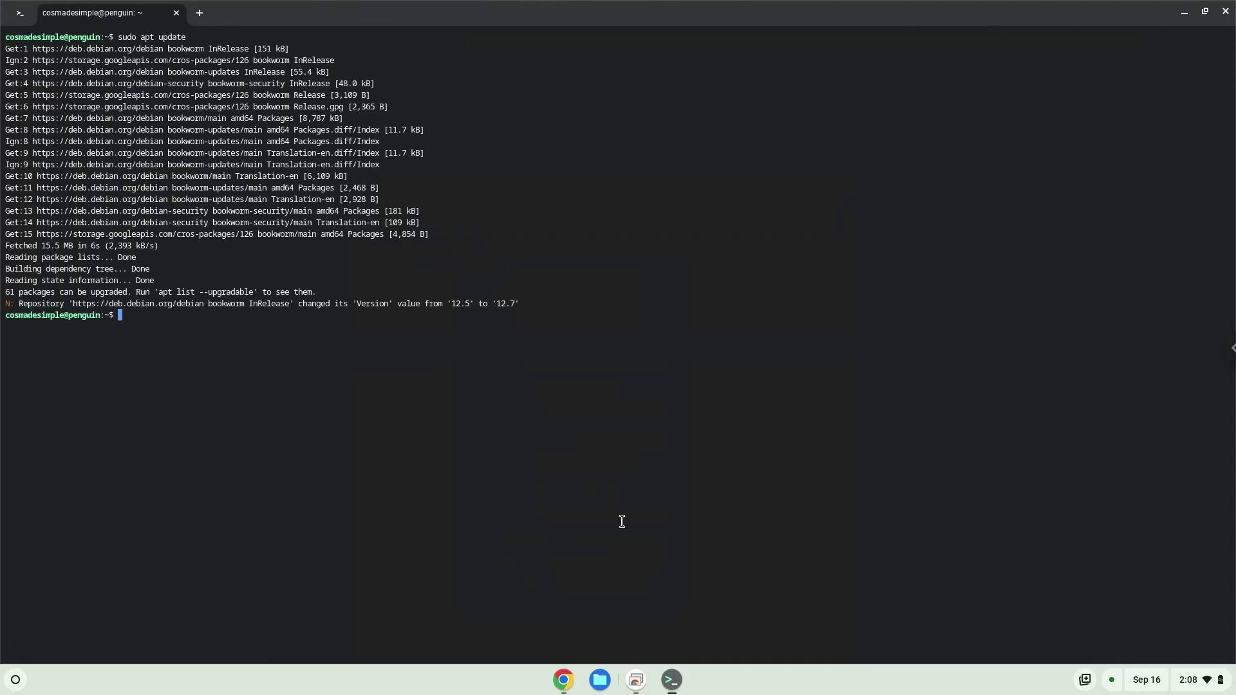
key(ctrl+shift+v)
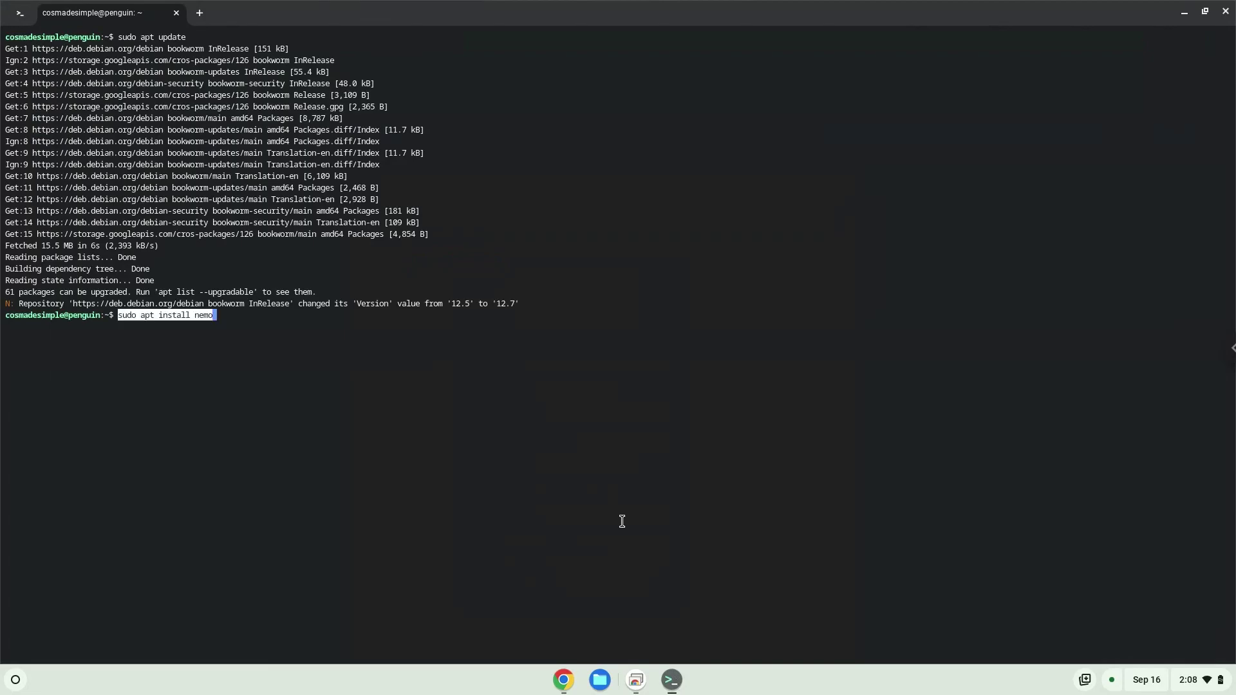
key(Return)
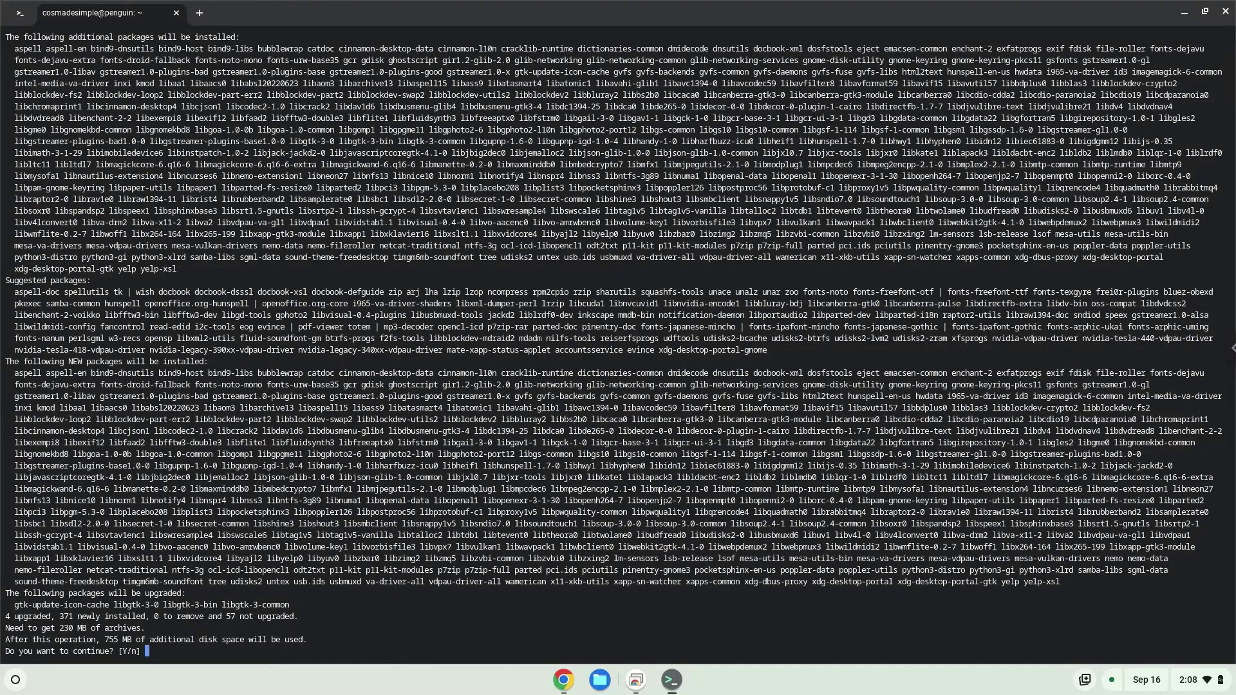
key(Return)
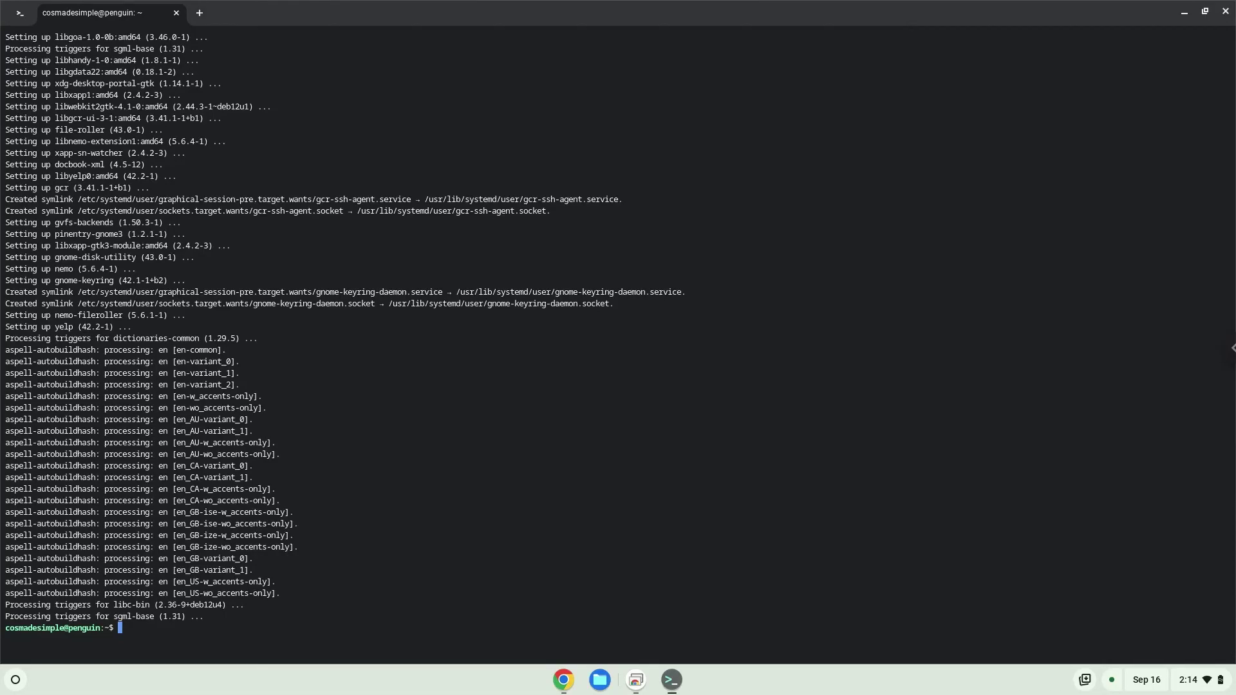
Close Terminal and install the wps-office .deb from Linux files using Install with Linux
click(1226, 11)
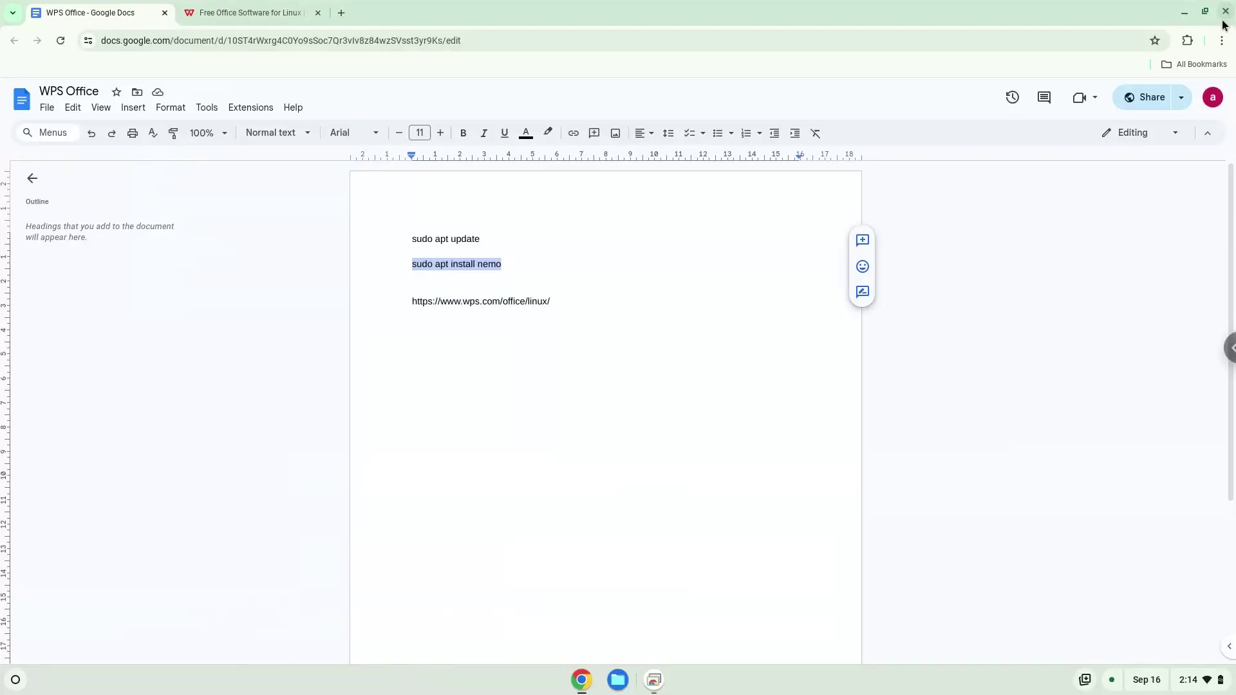
click(618, 680)
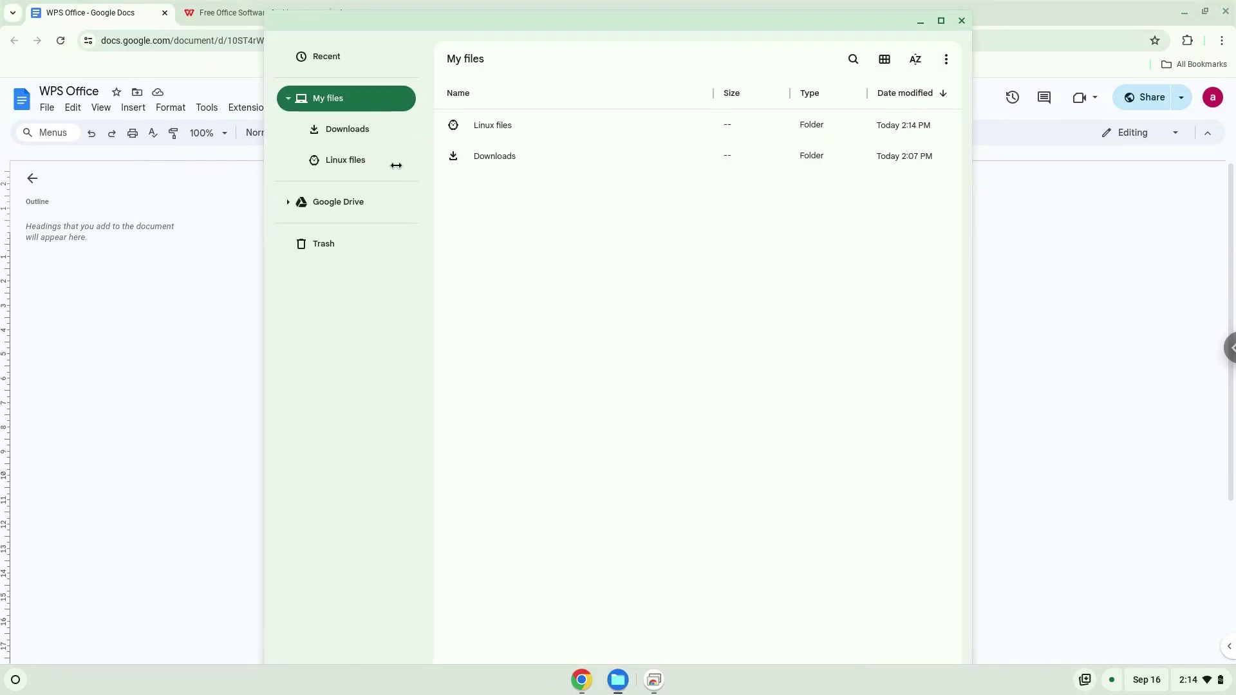
click(351, 169)
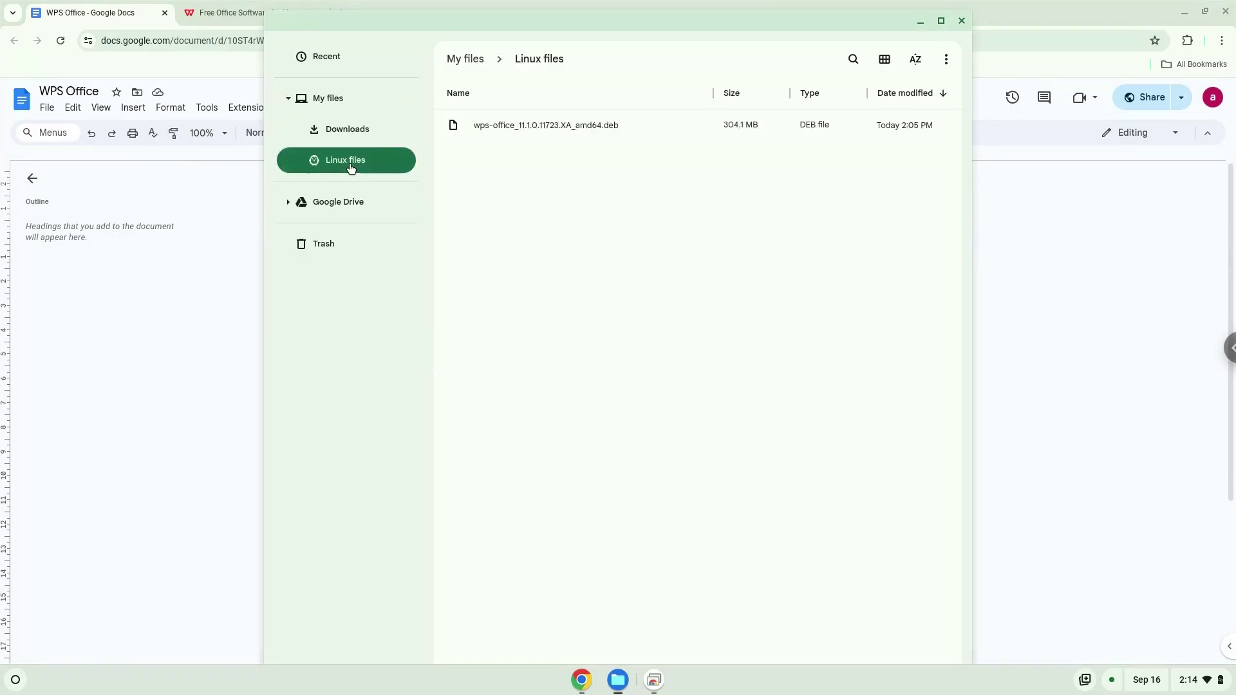
right_click(501, 133)
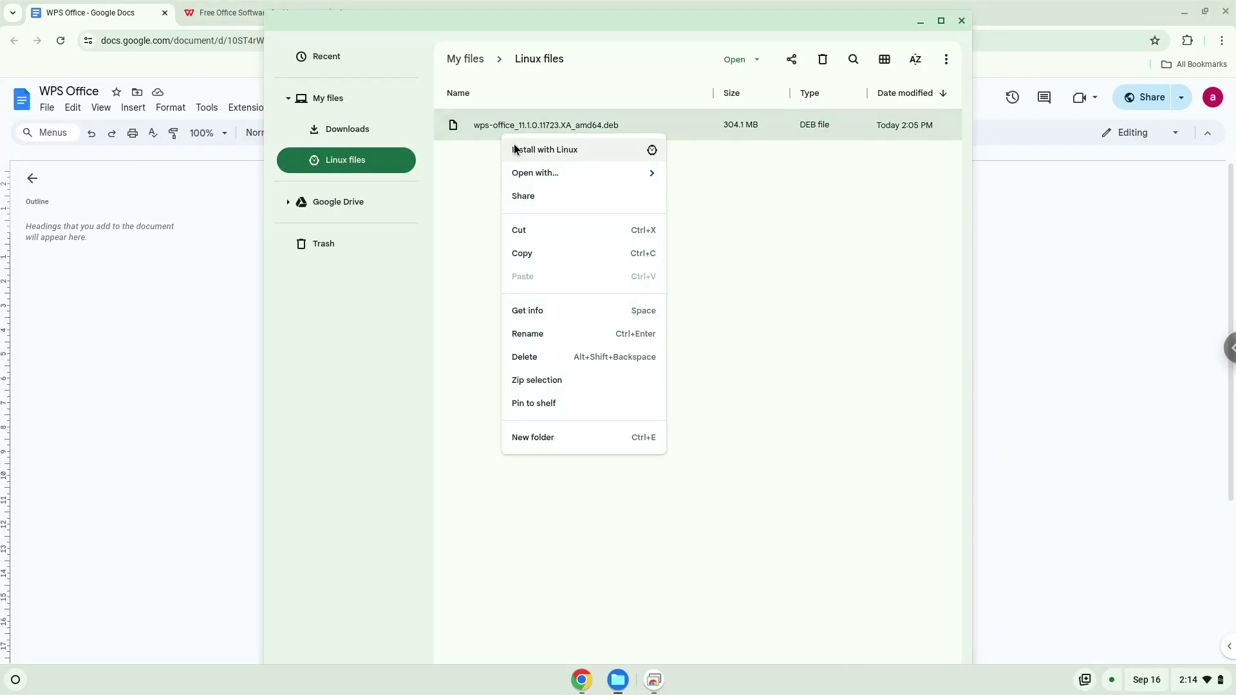
click(517, 149)
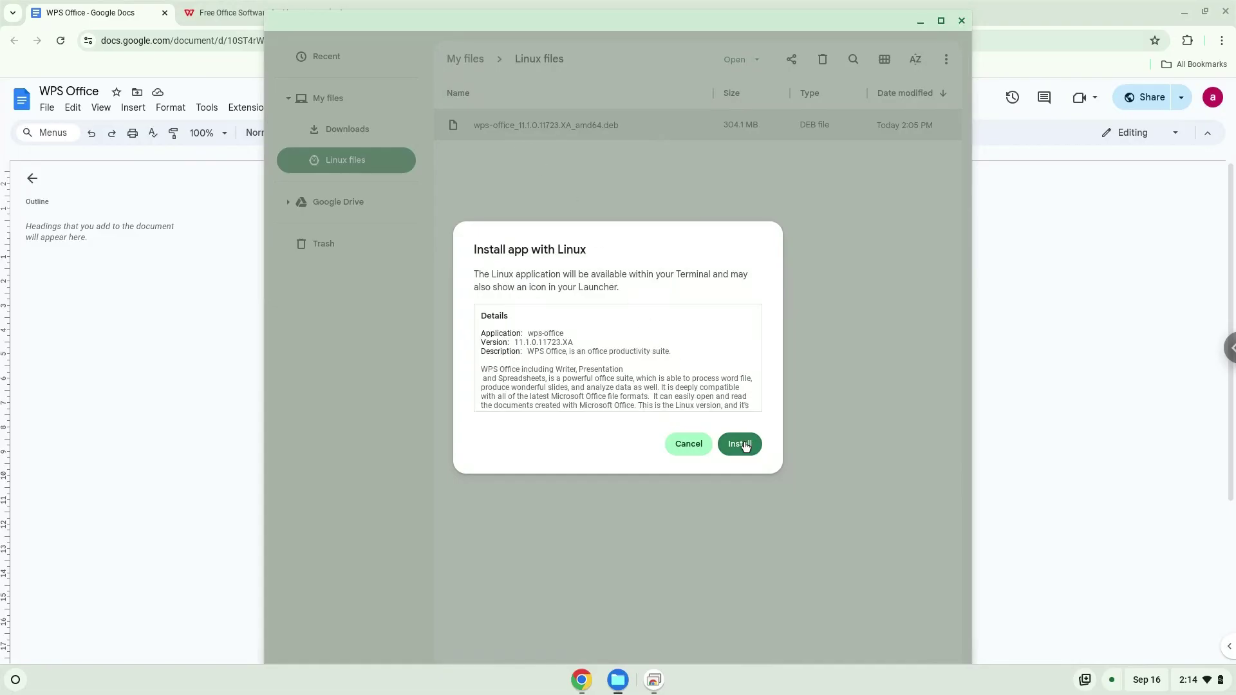
click(745, 446)
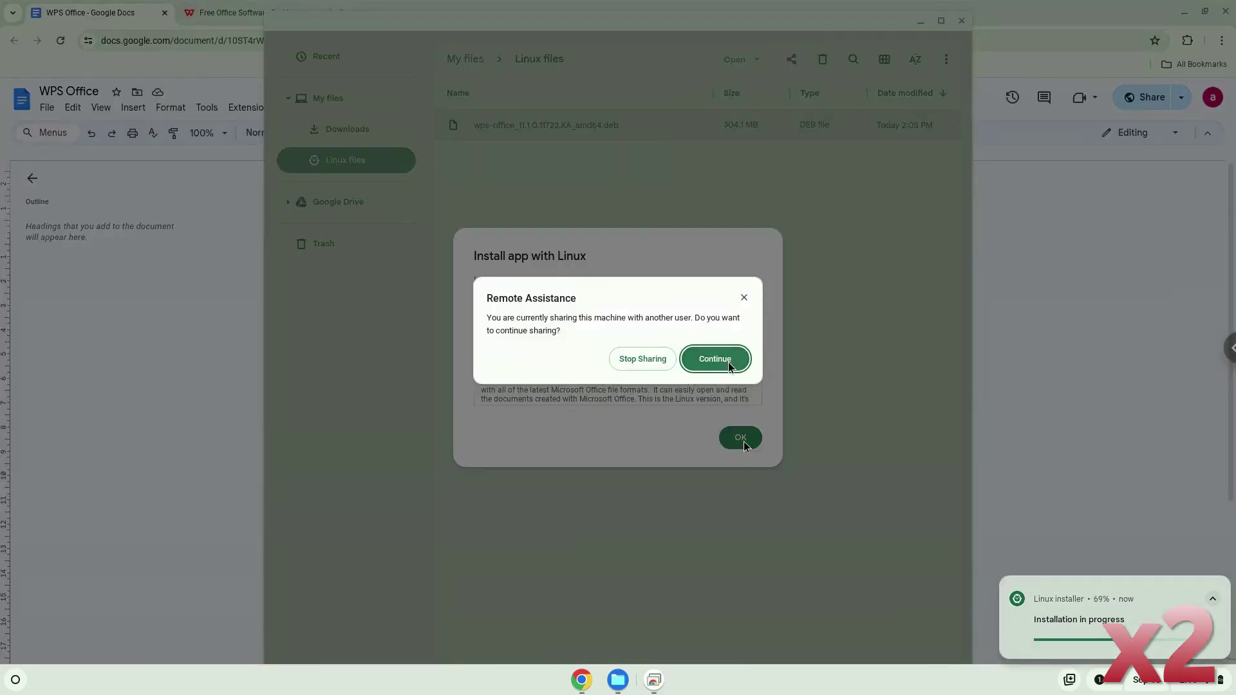
click(729, 363)
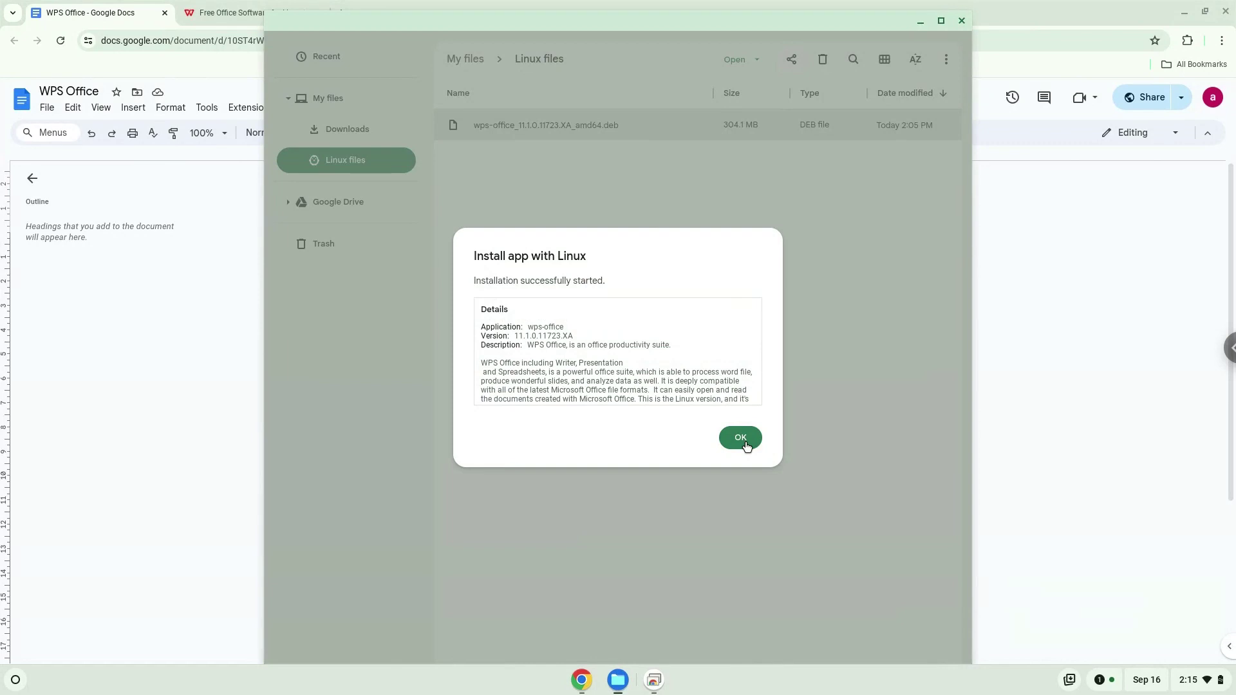
Confirm the installation completed, close the installer and Files, and launch WPS Office
click(1110, 689)
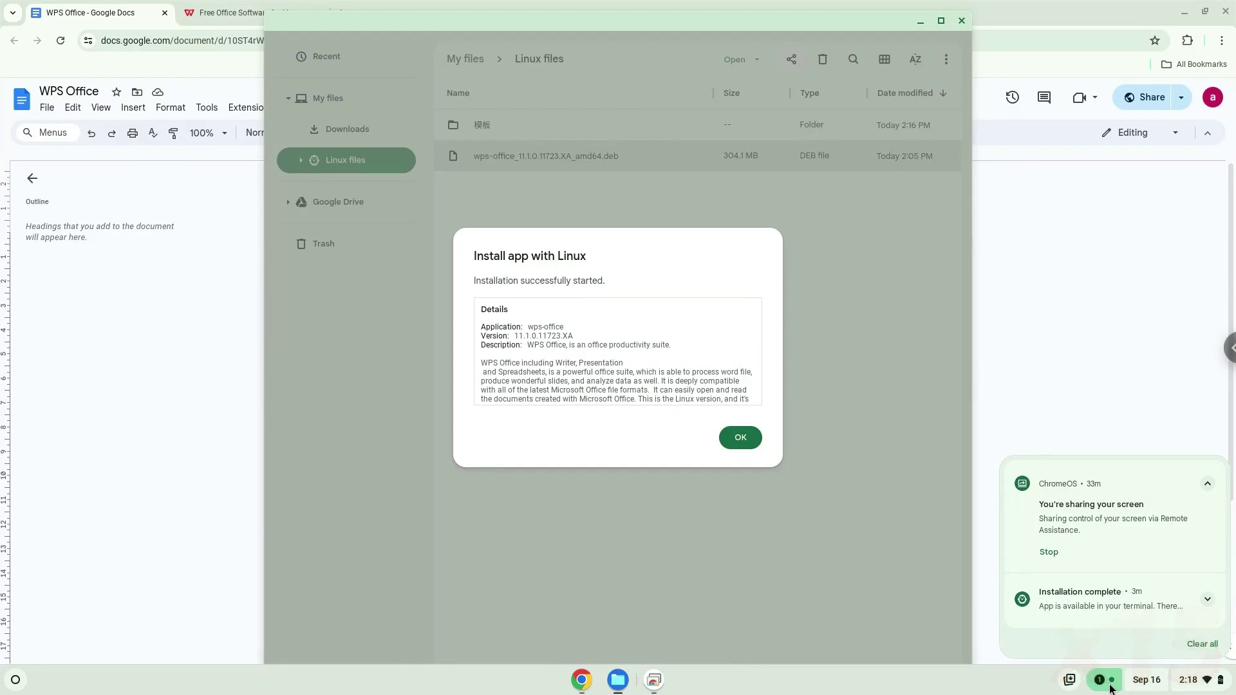
click(747, 440)
click(962, 21)
click(1185, 12)
click(16, 680)
click(120, 322)
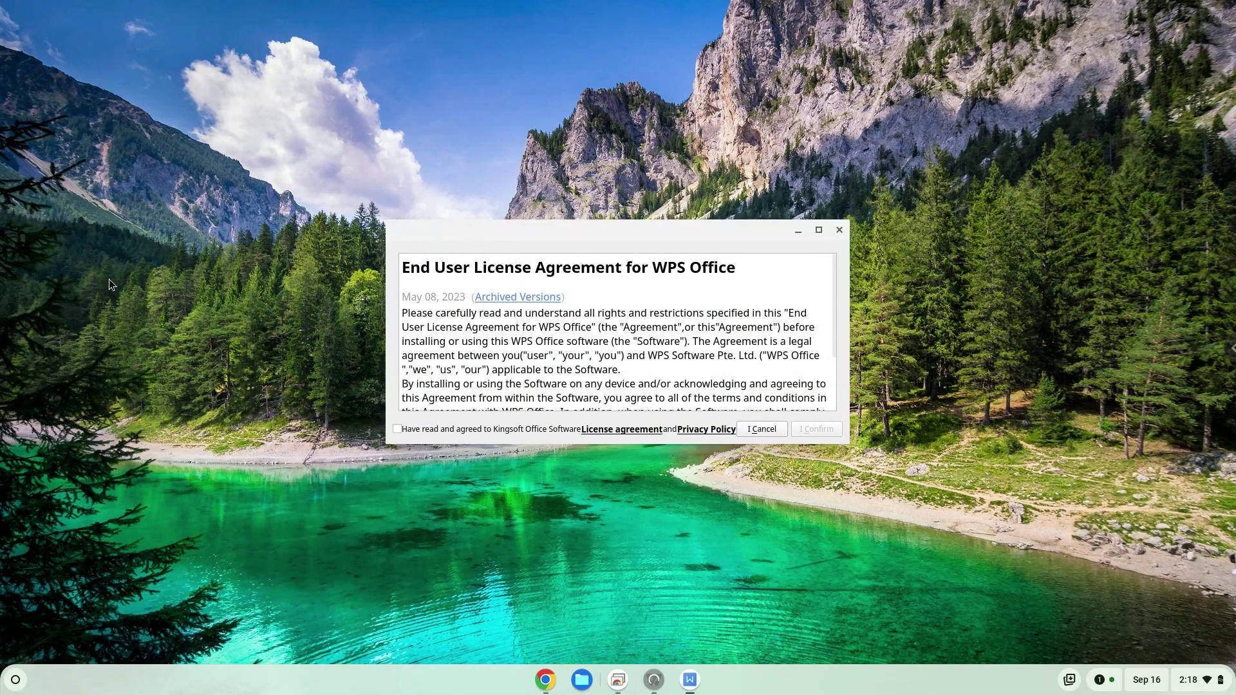
Accept the WPS Office licence agreement and create a new blank Document1 in Writer
click(397, 429)
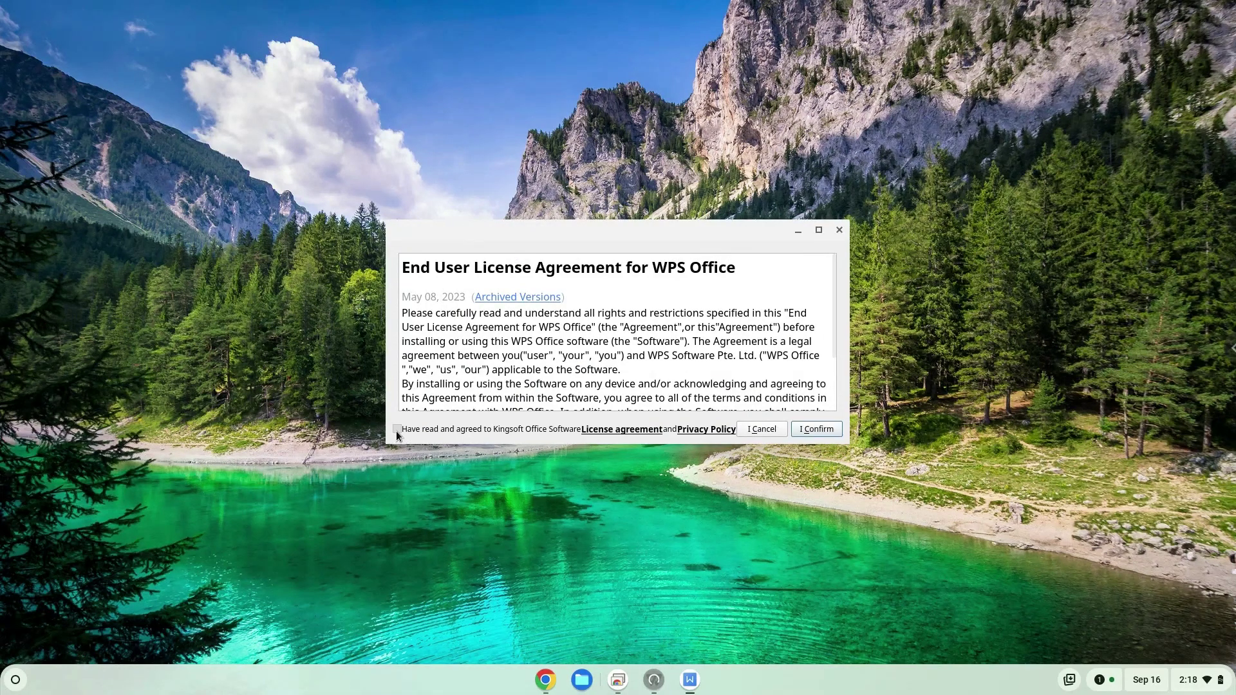
click(816, 428)
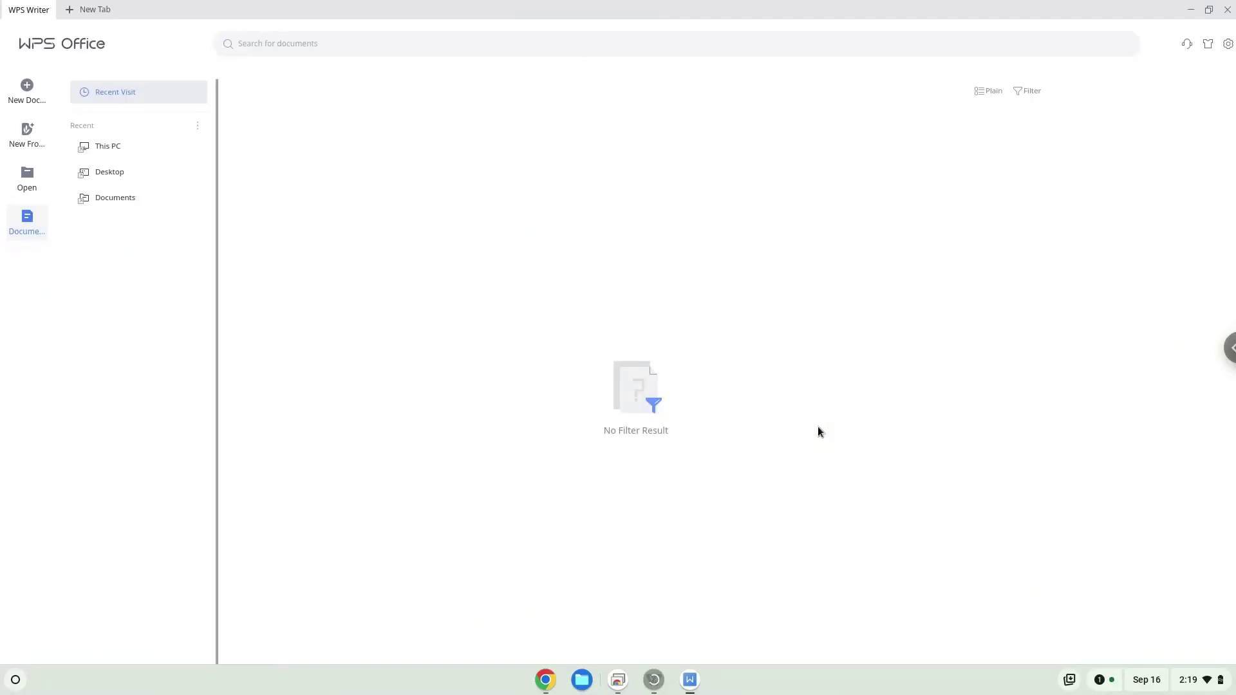
click(28, 93)
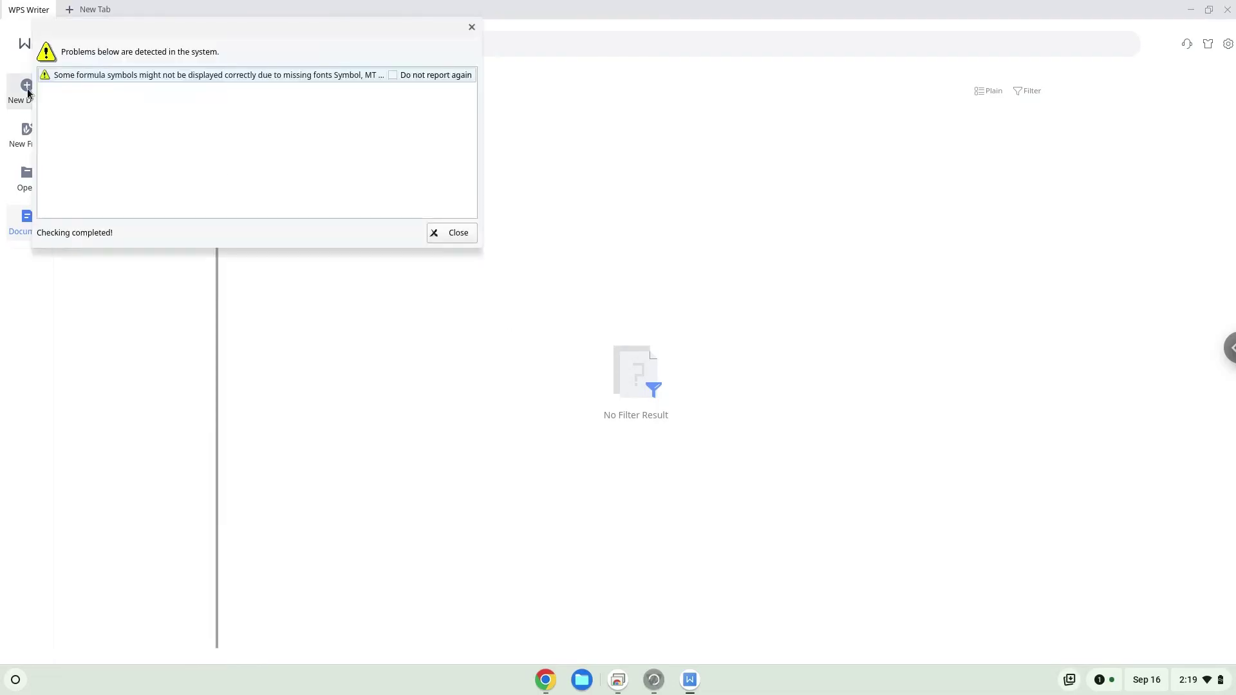
Set the missing-fonts warning to 'Do not report again', then check the ribbon options and help menu
click(393, 75)
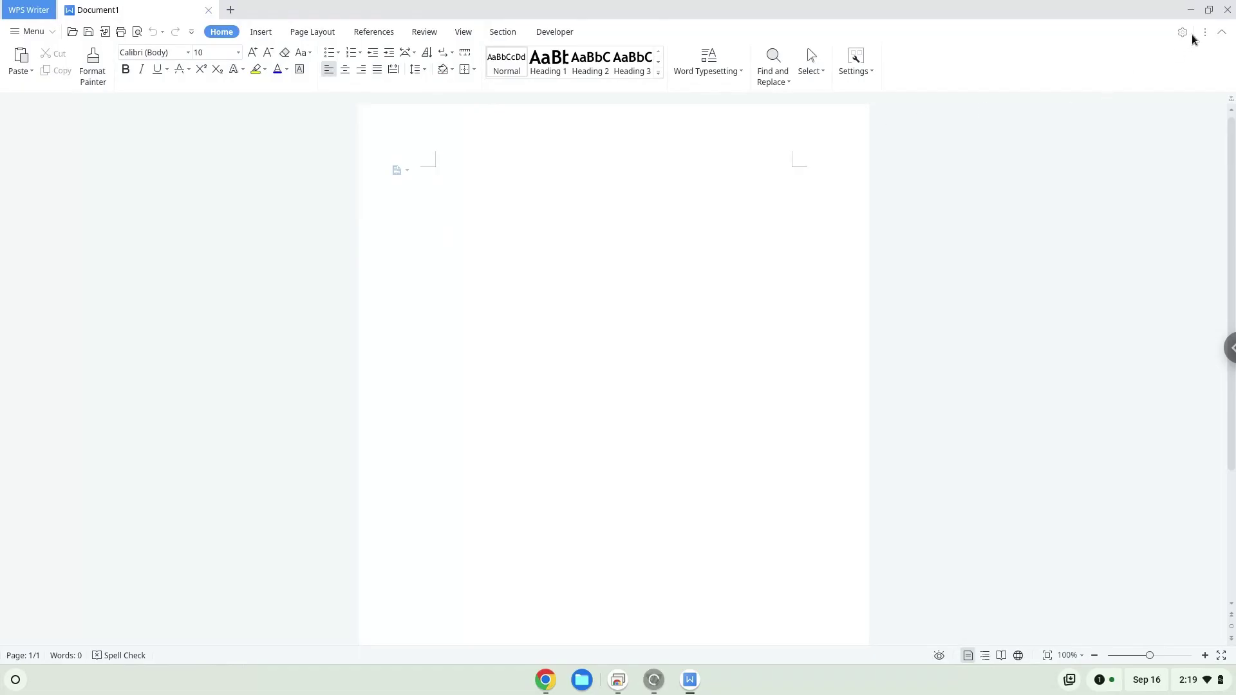
click(1202, 31)
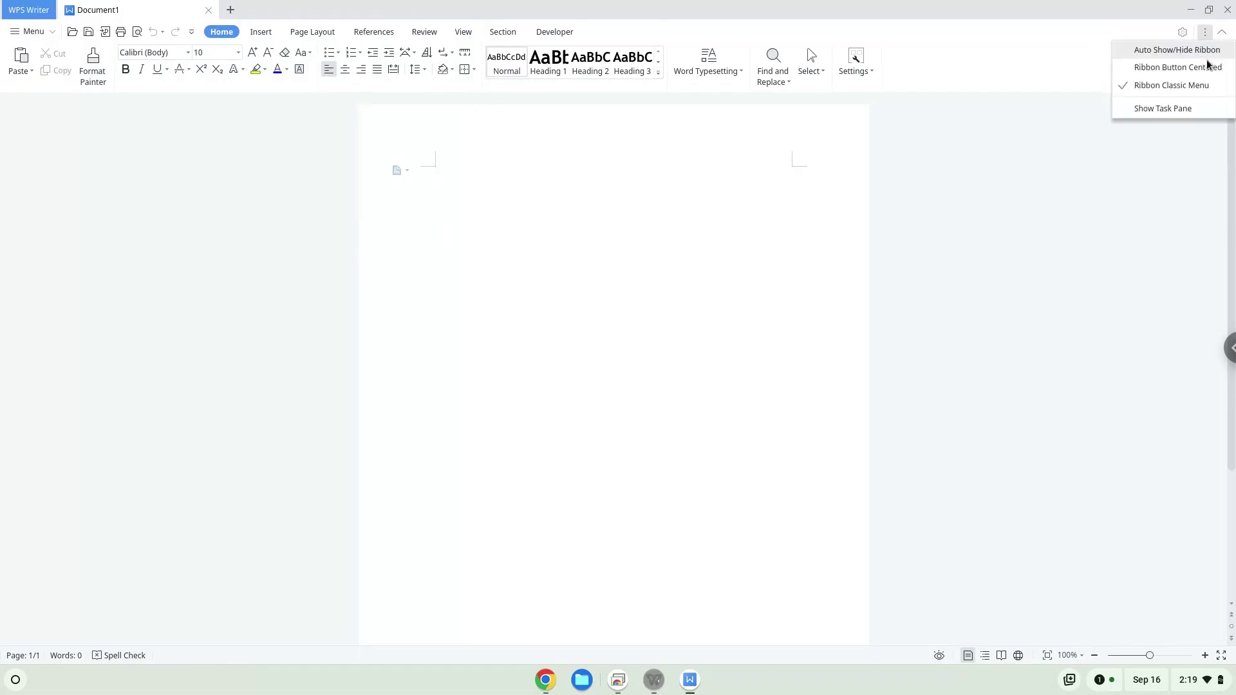
click(1183, 33)
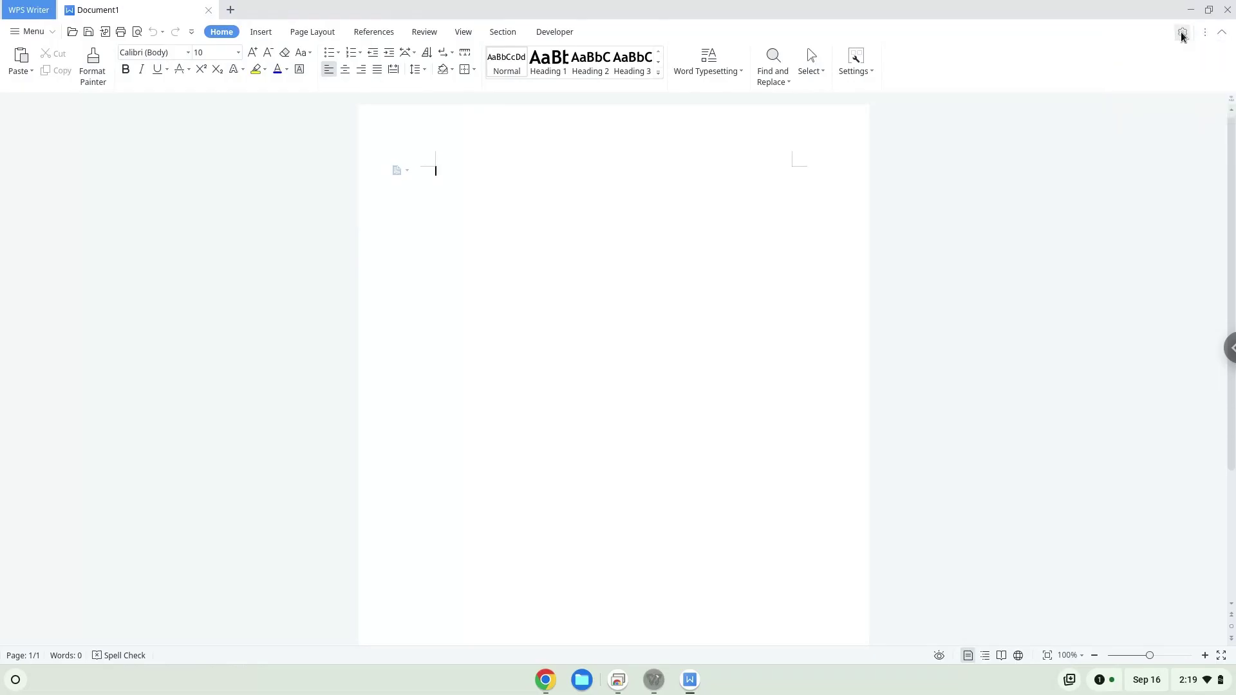
click(1183, 34)
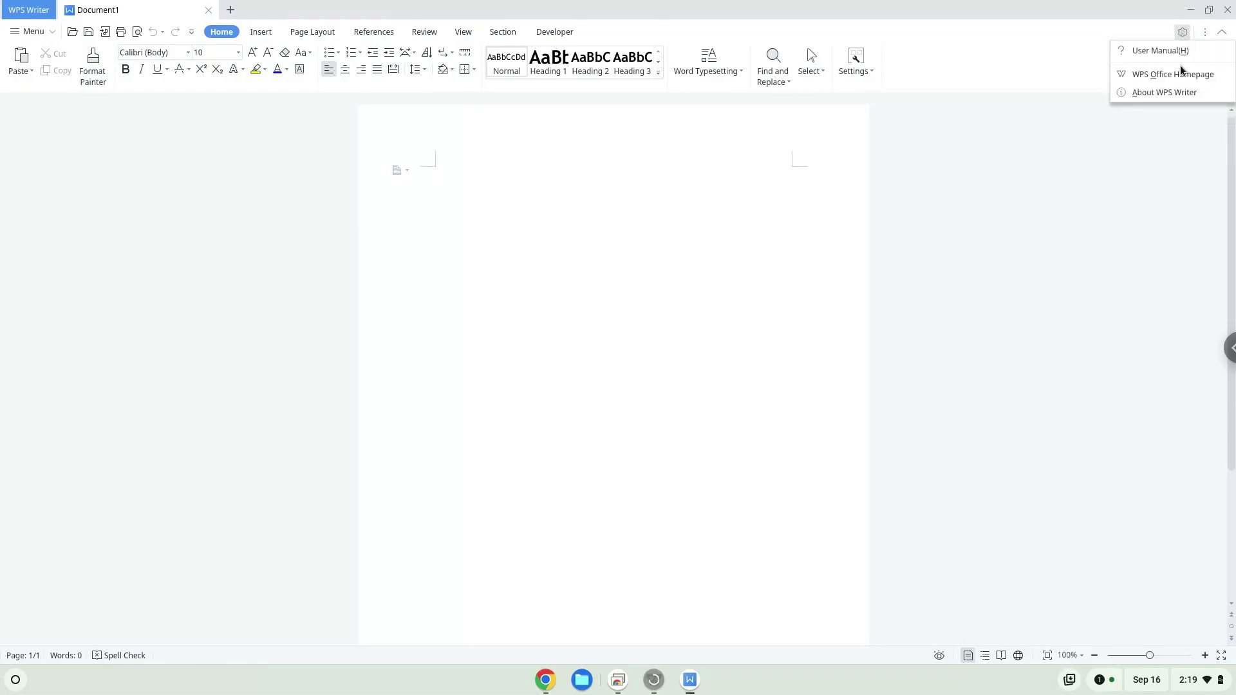